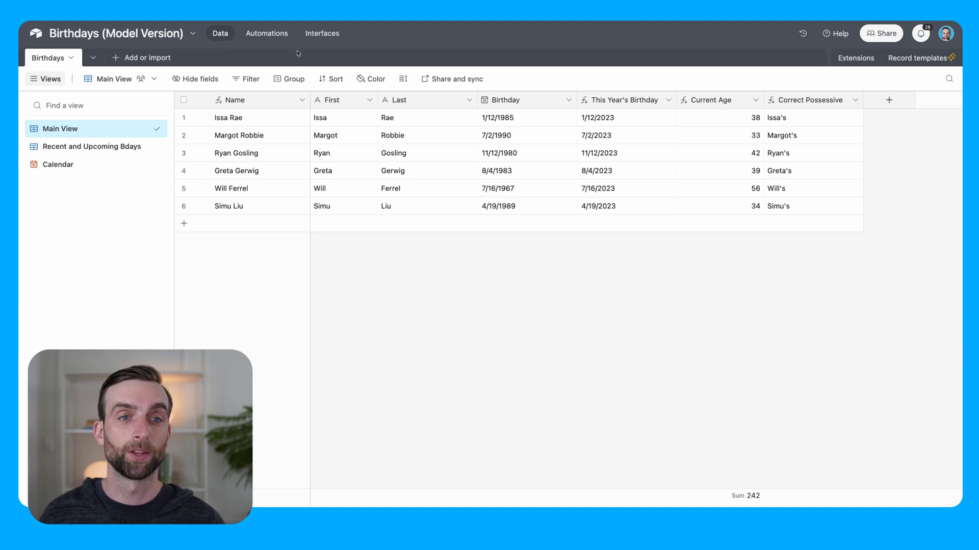
Step: Generate and dismiss a test preview of the Send Birthday Email Gmail step
left_click(280, 37)
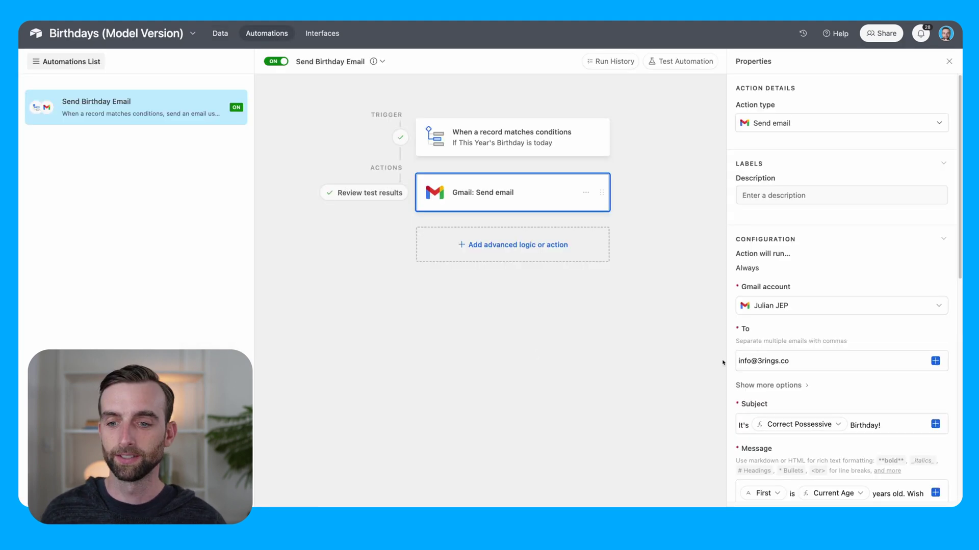
scroll(841, 305, "down", 5)
left_click(831, 484)
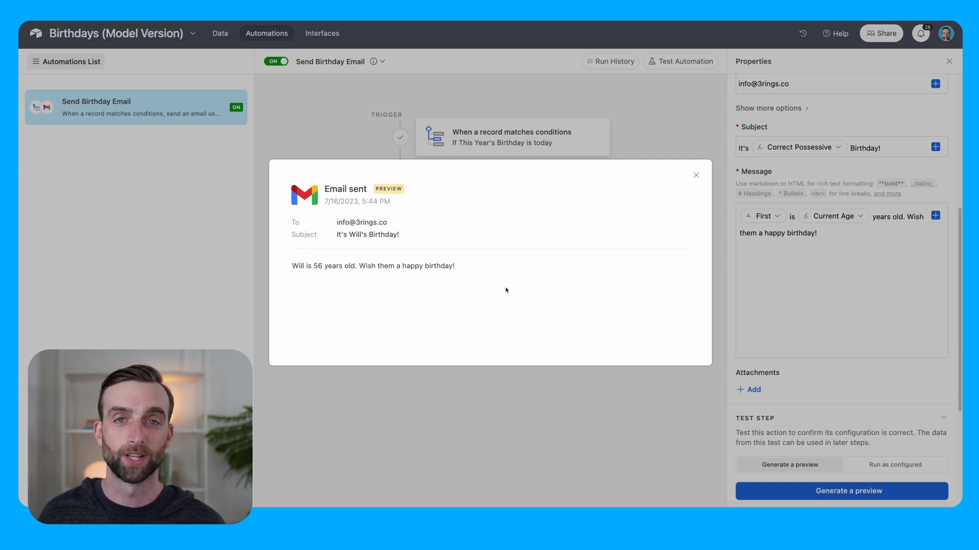
left_click(696, 175)
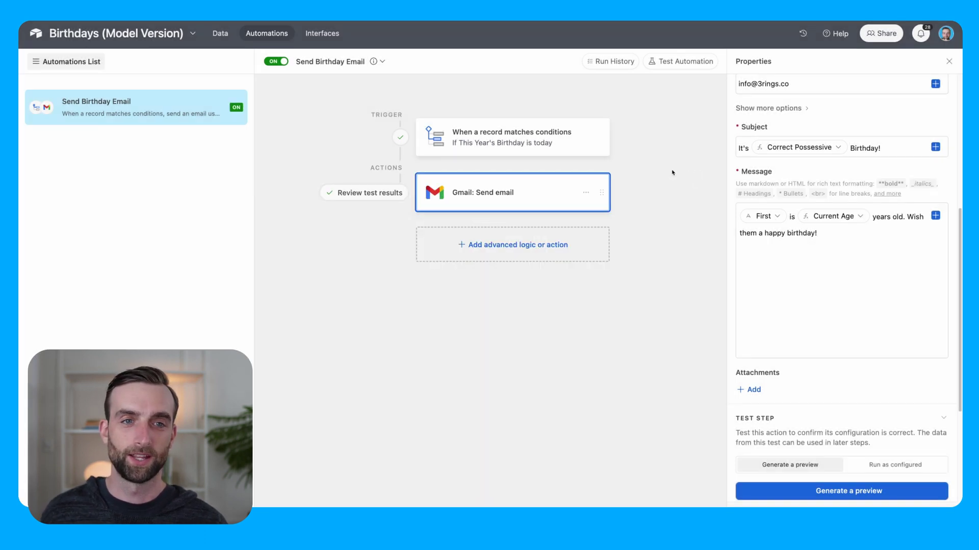
Step: Back in the data, show the Recent and Upcoming Bdays view, then the Calendar view
left_click(219, 34)
left_click(91, 146)
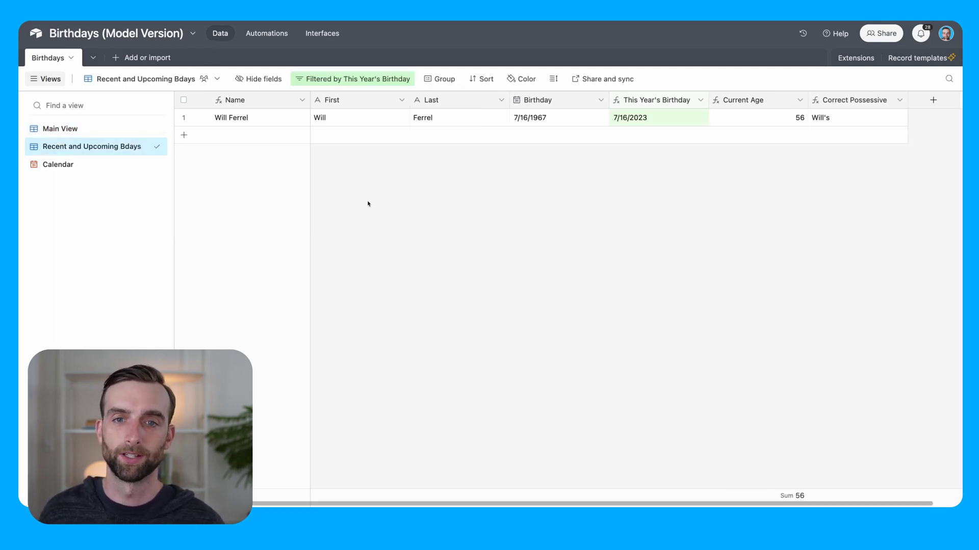
left_click(77, 164)
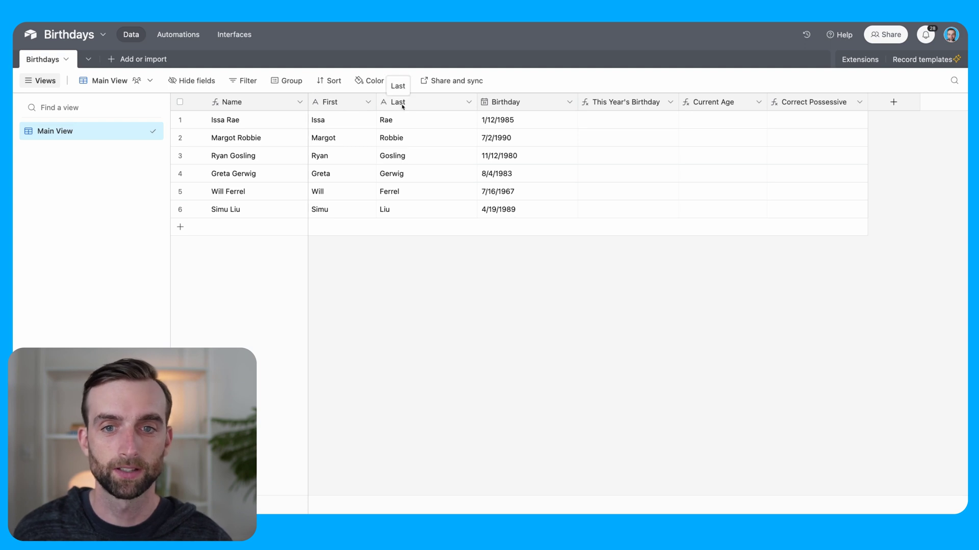
double_click(260, 103)
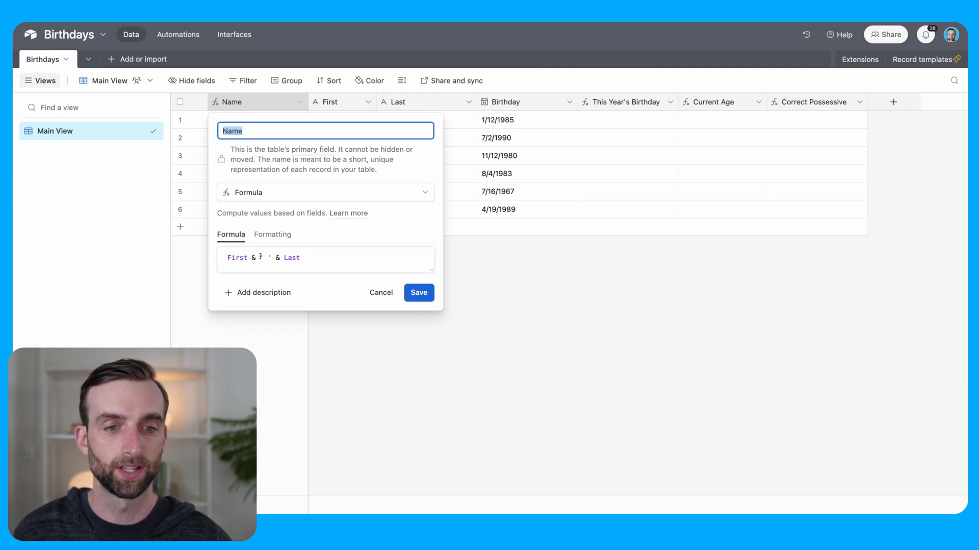
left_click(391, 294)
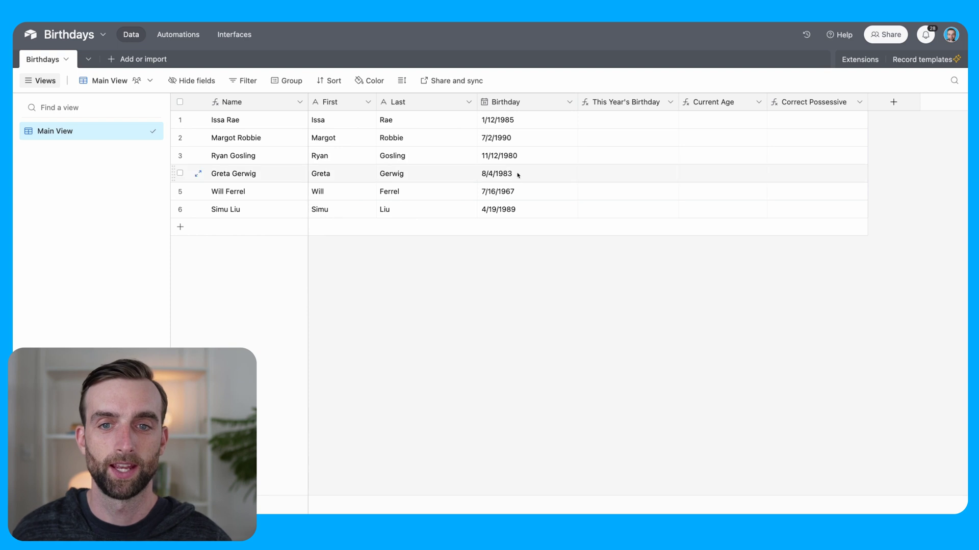
double_click(539, 106)
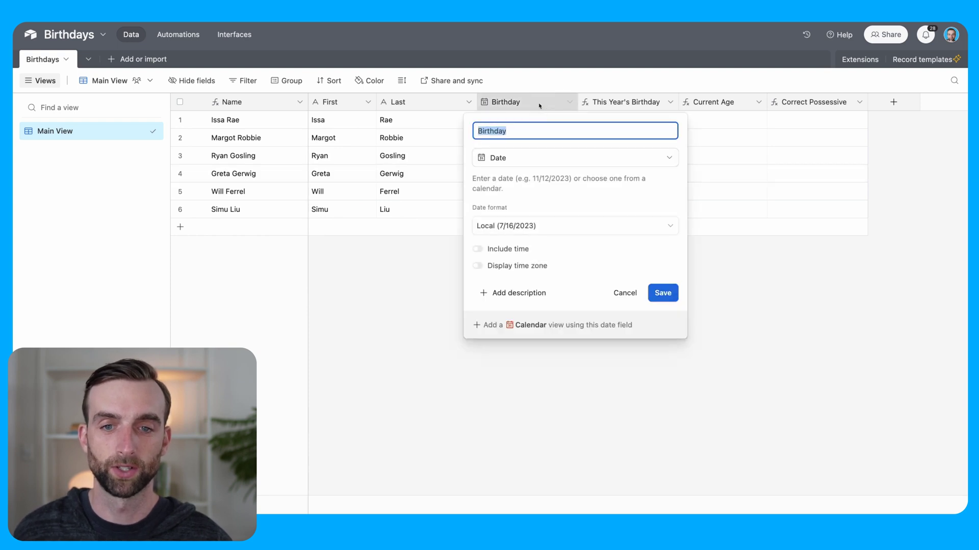
left_click(663, 293)
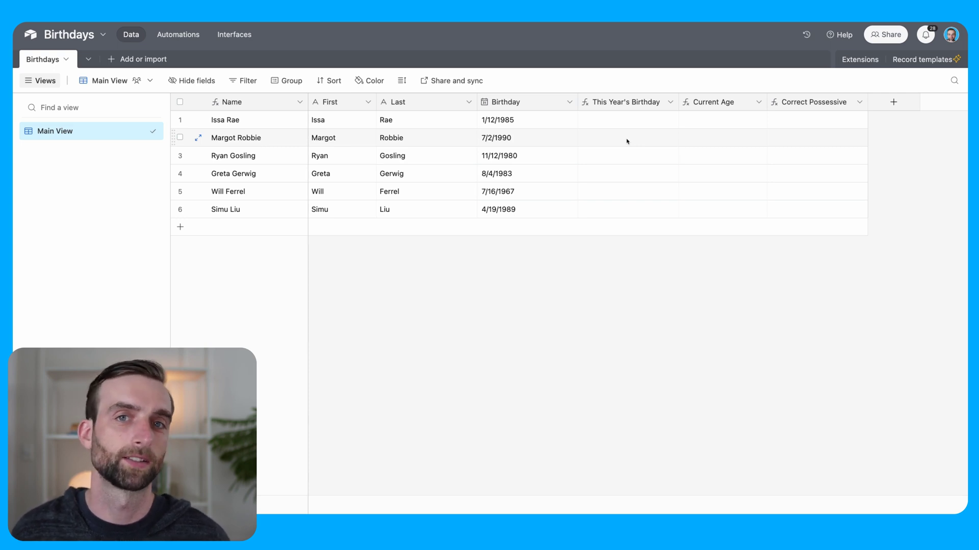
Step: Set This Year's Birthday to DATETIME_FORMAT(Birthday,'MMDD')&DATETIME_FORMAT(TODAY(),'YYYY') and save it
double_click(639, 100)
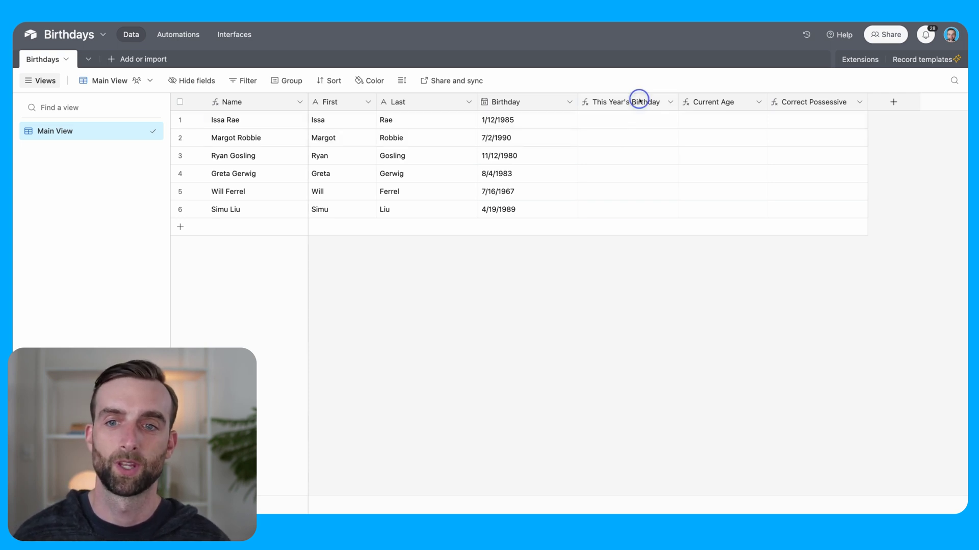
left_click(536, 220)
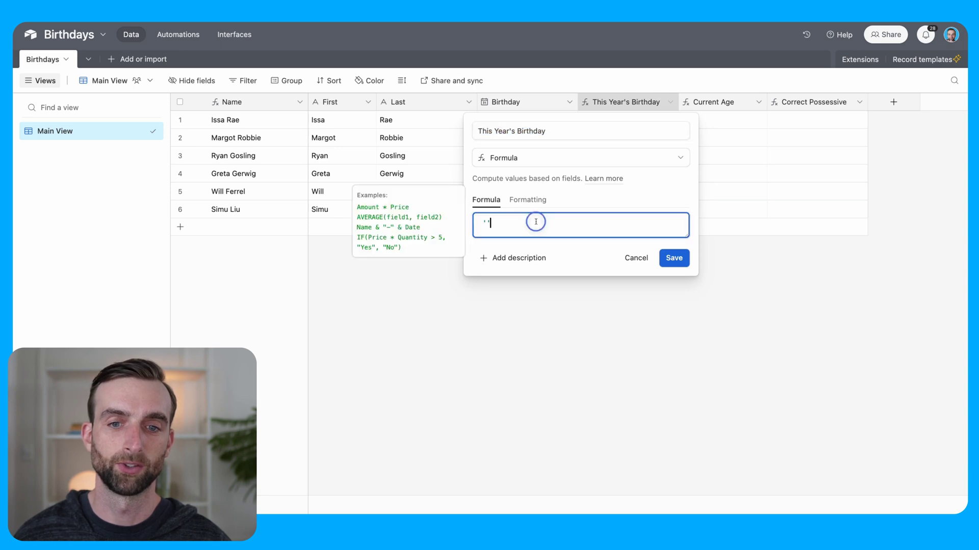
key("ctrl+a")
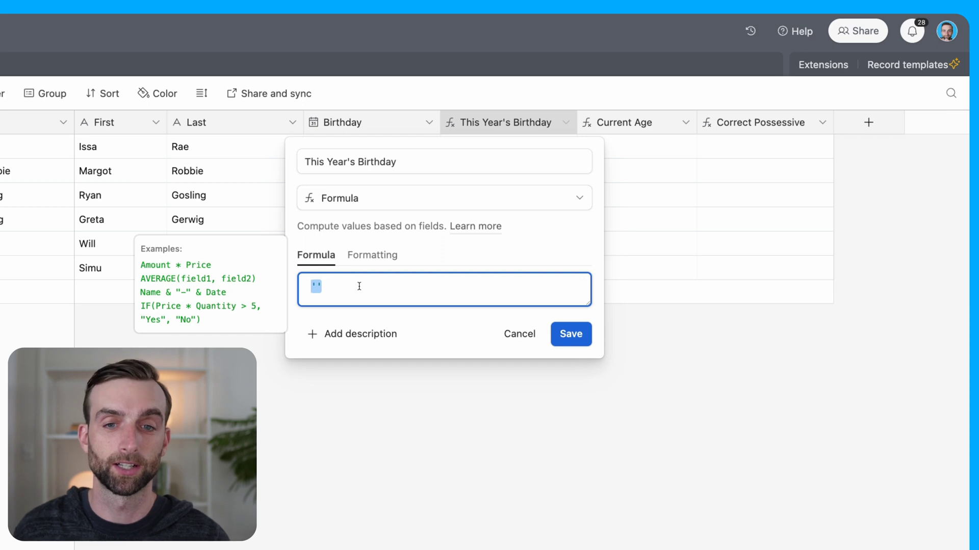
type("datet")
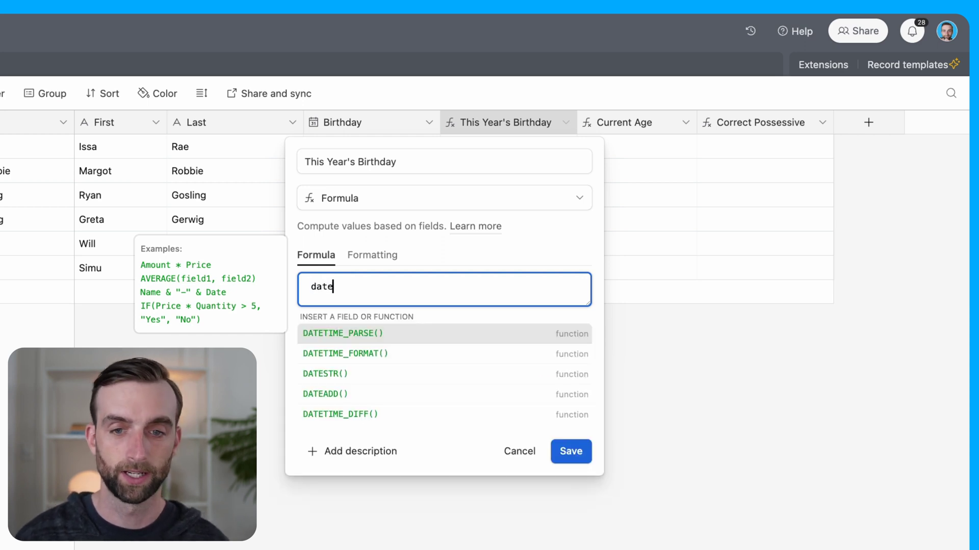
left_click(397, 357)
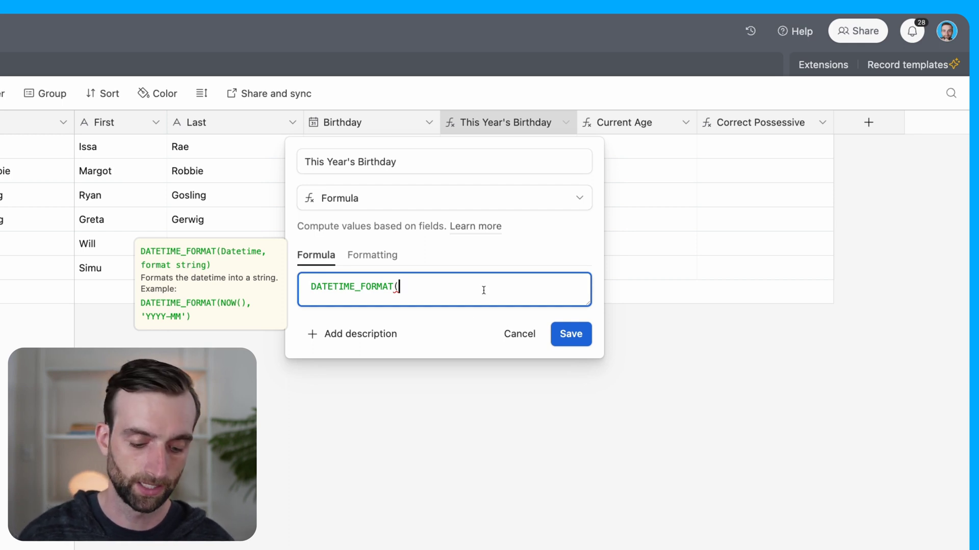
type("birth")
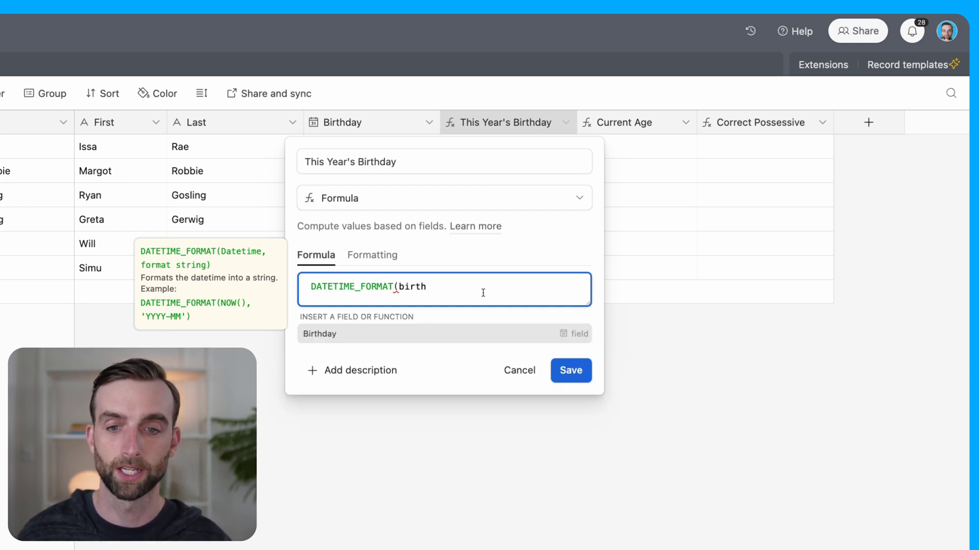
left_click(478, 333)
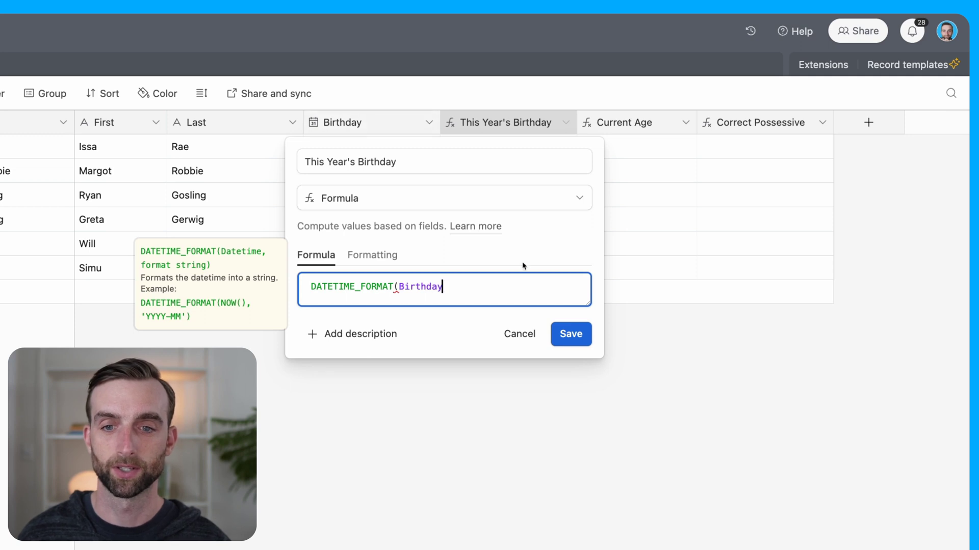
type(",")
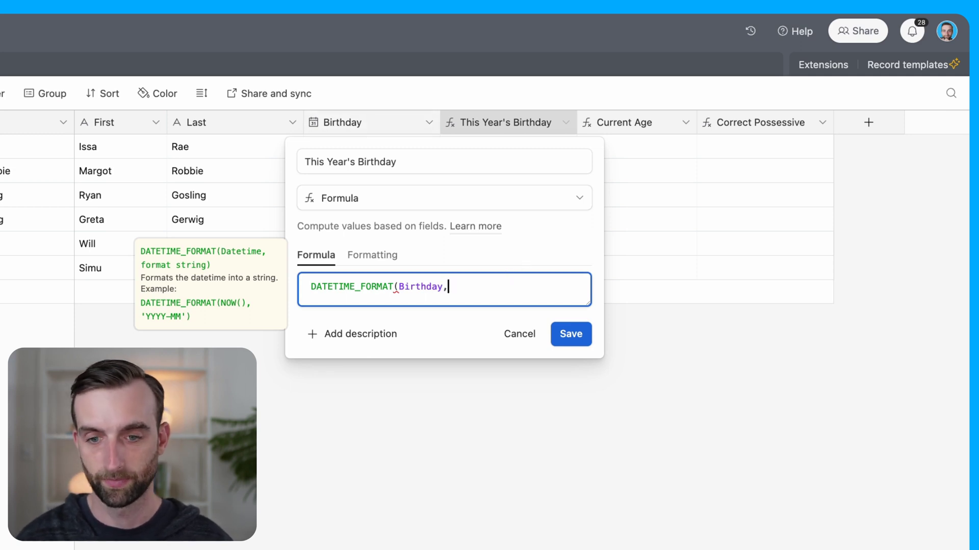
type(" '")
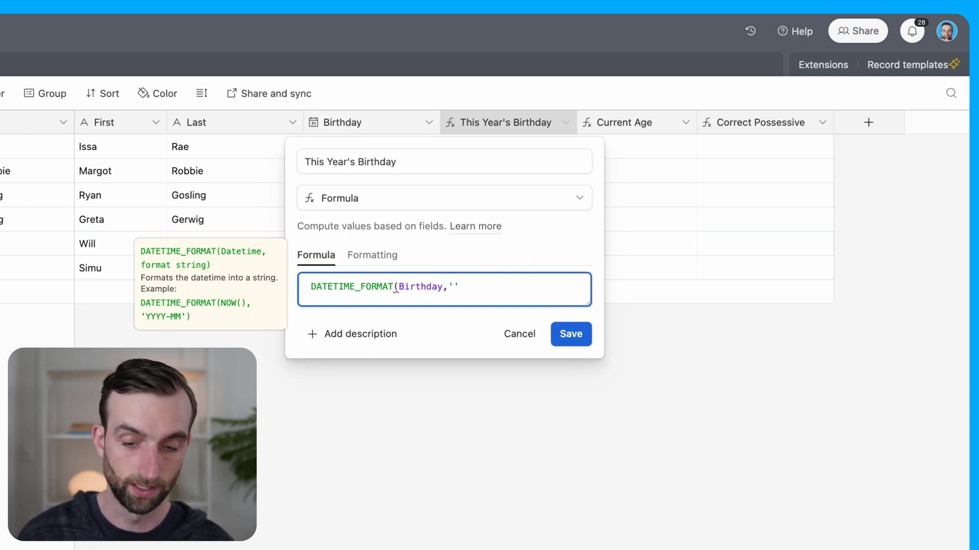
type("MMDD")
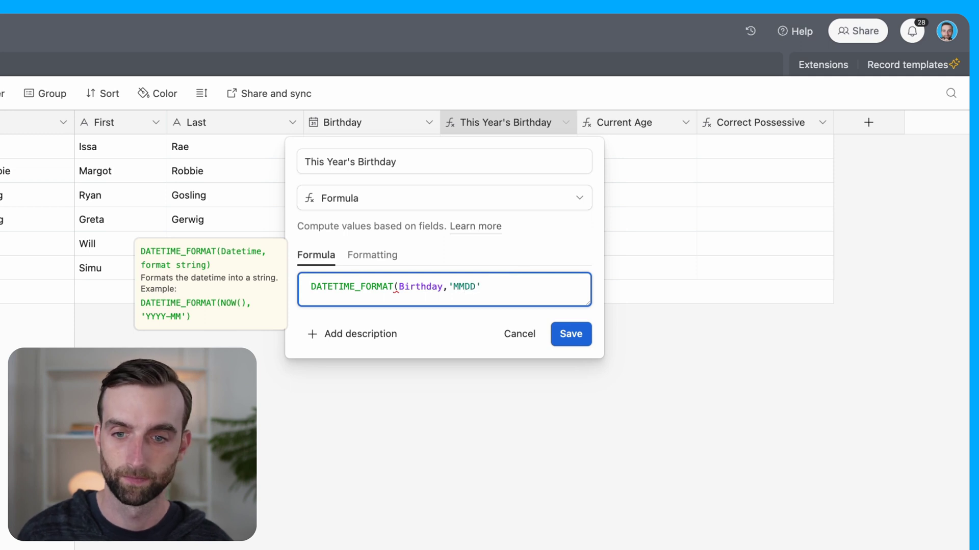
type(")")
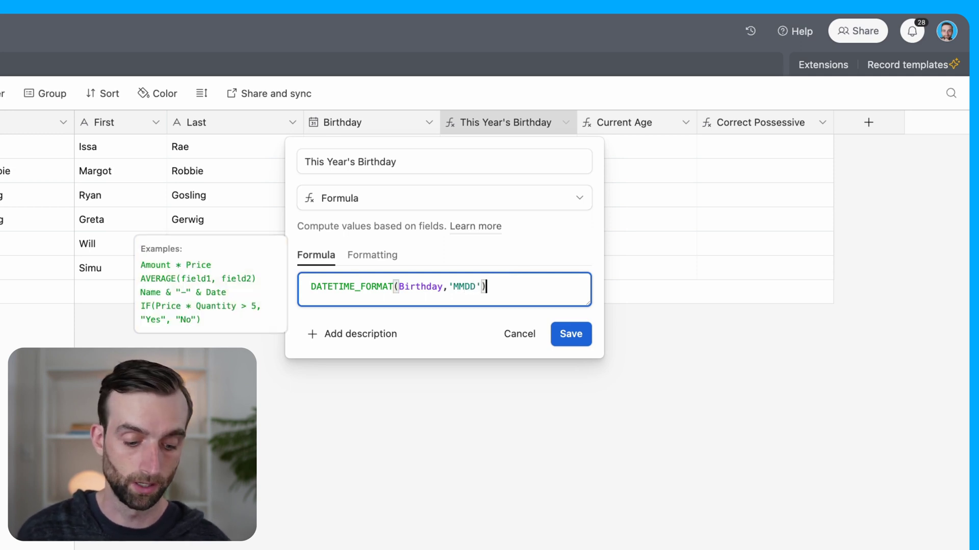
type("&")
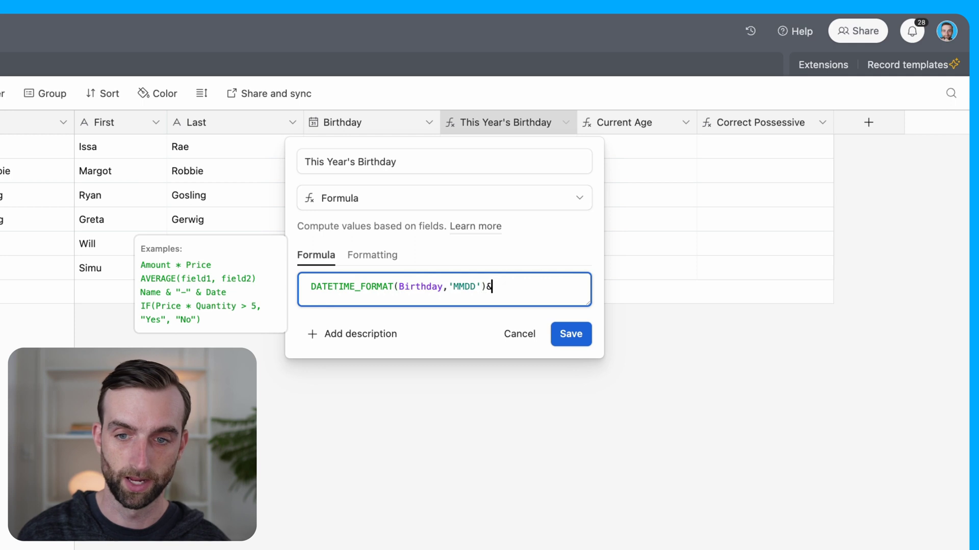
type("date")
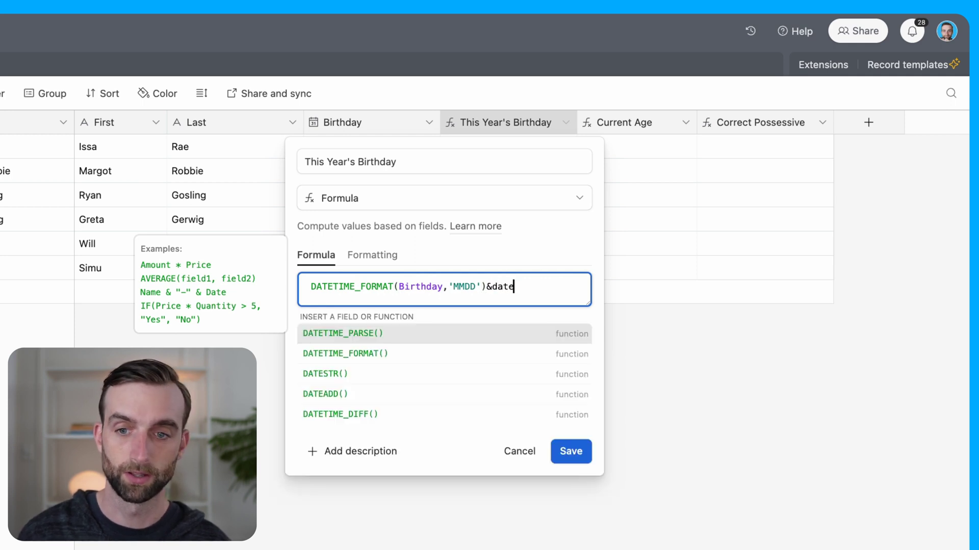
left_click(483, 351)
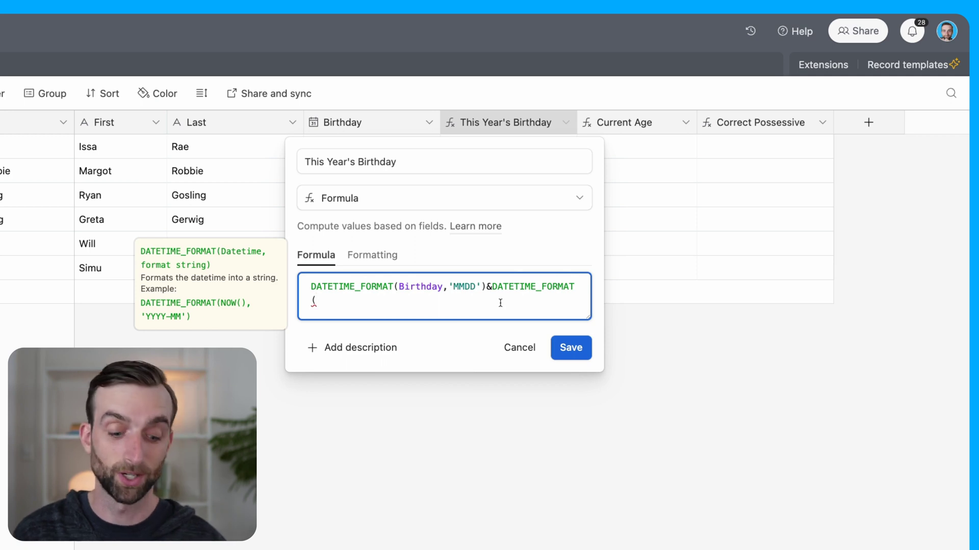
type("today")
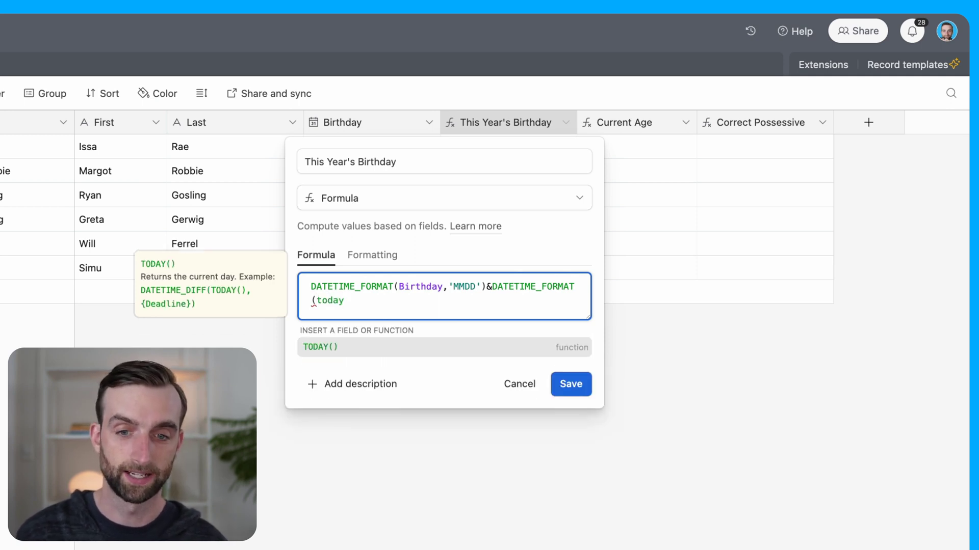
type("()")
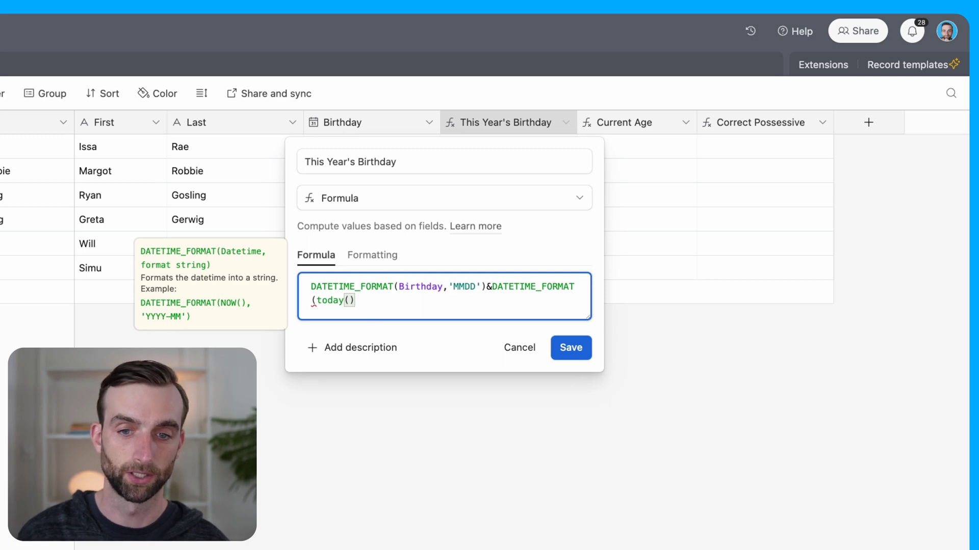
type(",")
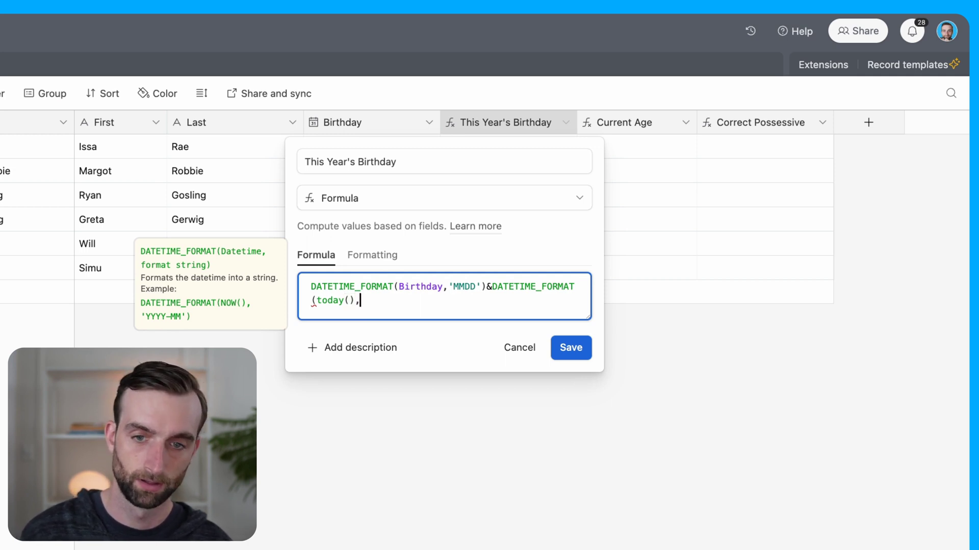
type("''")
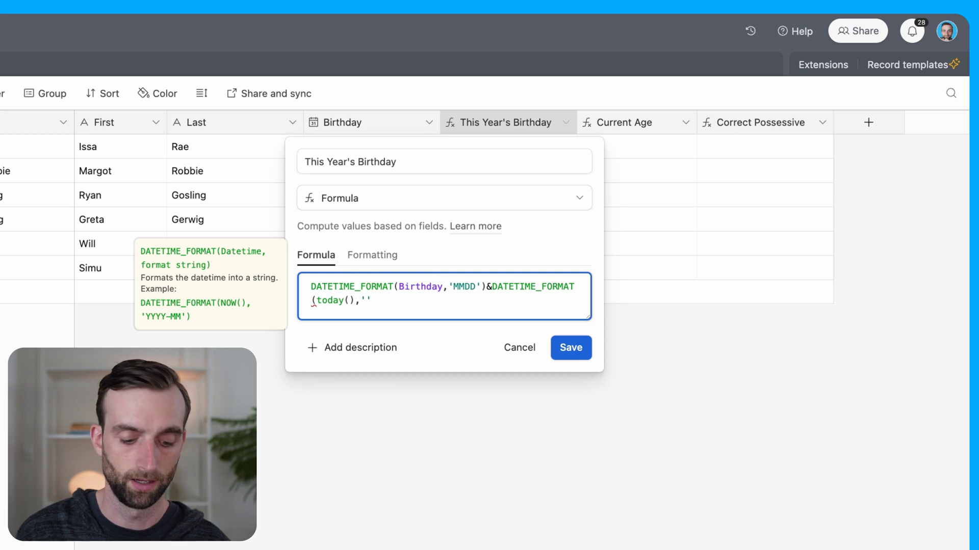
type("YYYY")
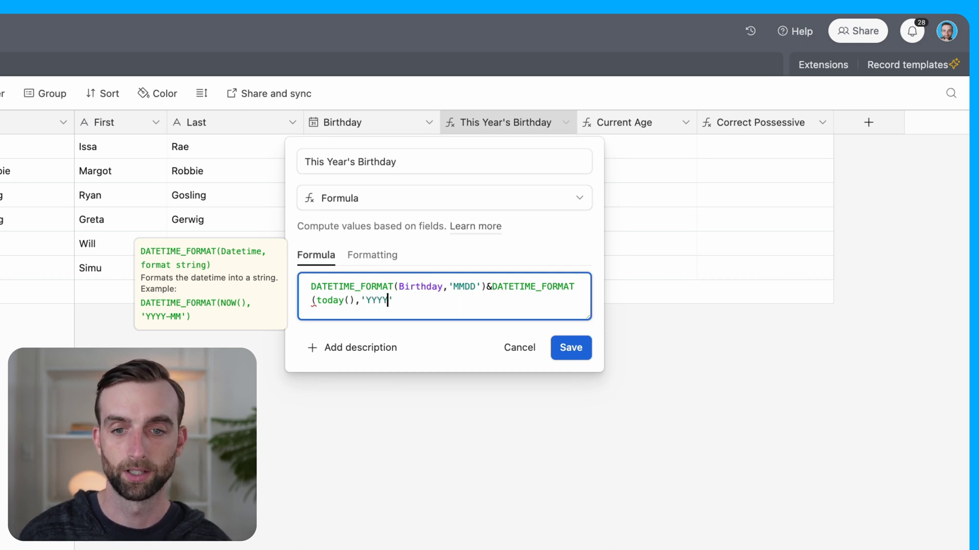
type(")")
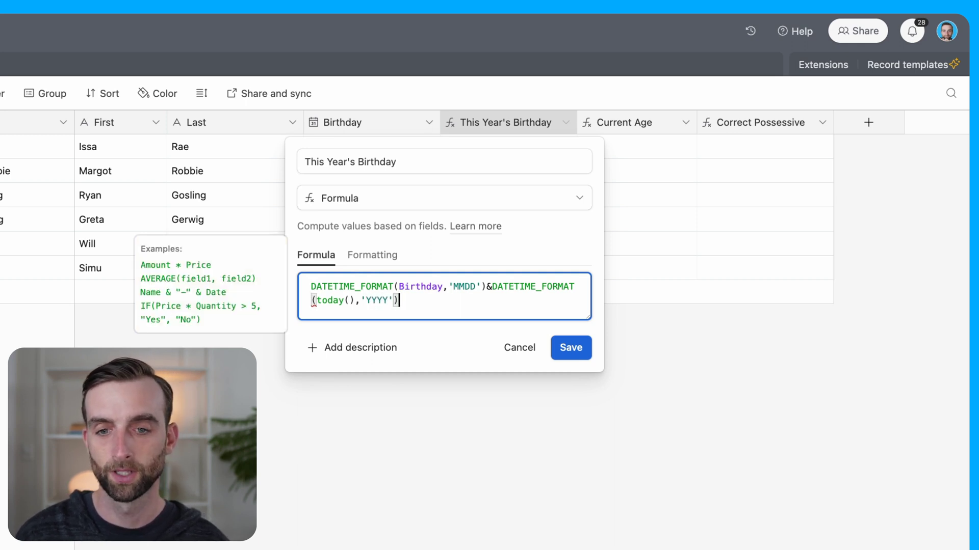
left_click(572, 355)
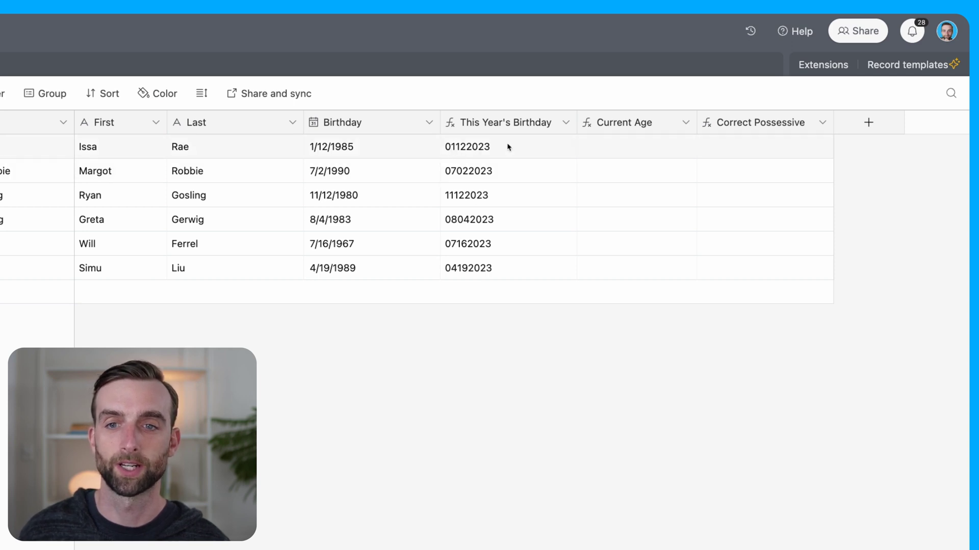
Step: Wrap the This Year's Birthday formula in DATETIME_PARSE( … ,'MMDDYYYY')
double_click(512, 123)
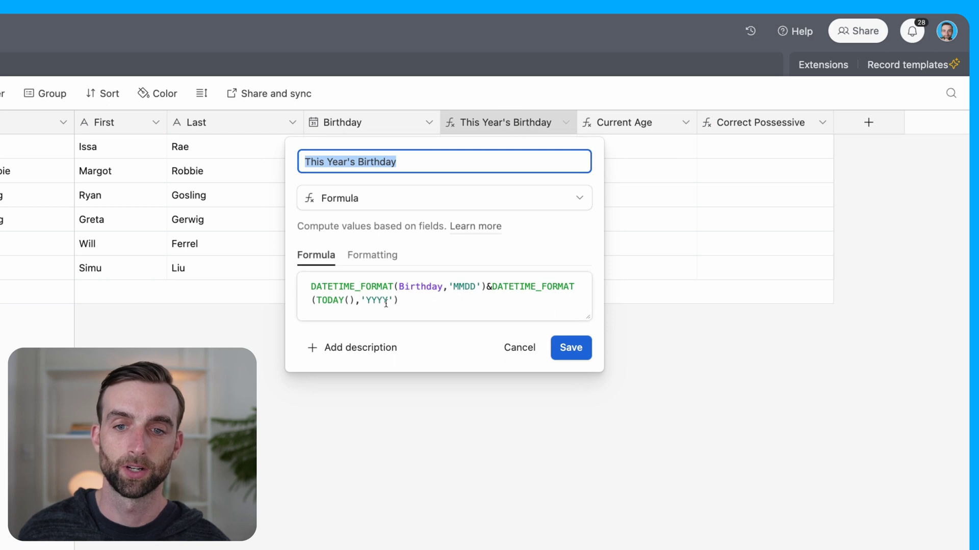
left_click(312, 287)
type("datet")
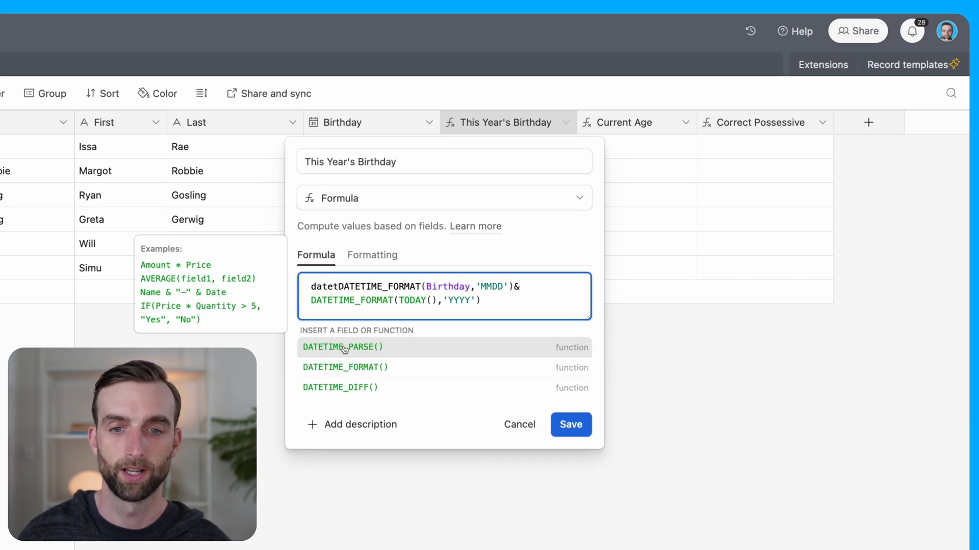
left_click(345, 348)
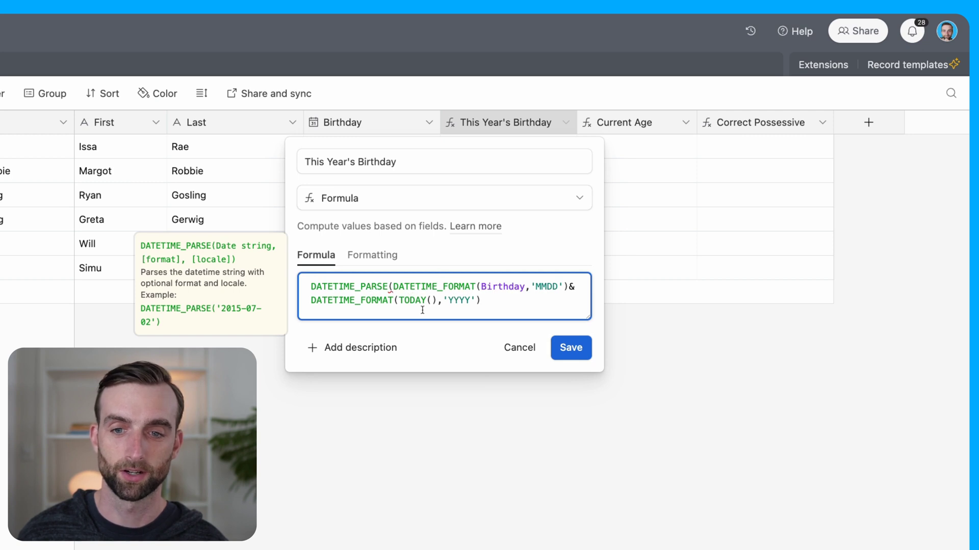
left_click(497, 301)
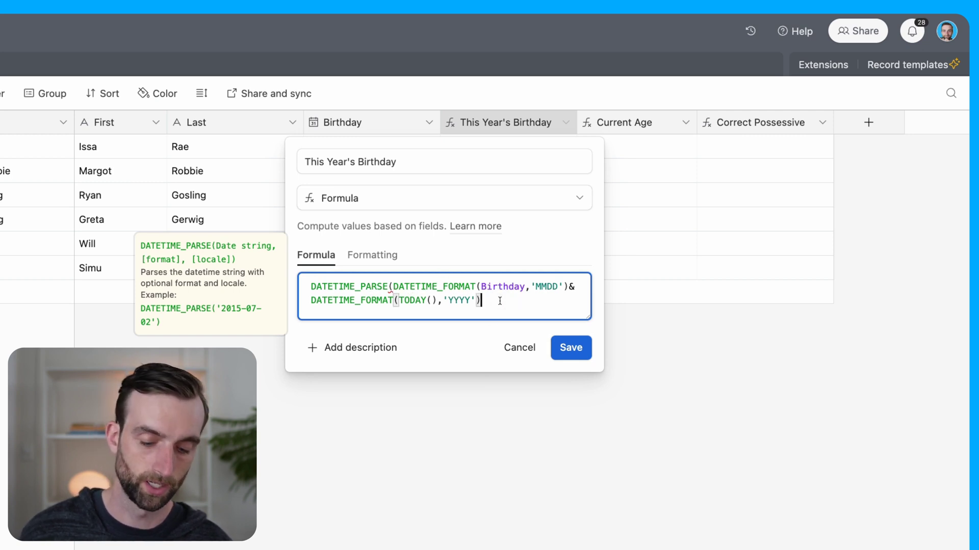
type(",'YYYY'),'")
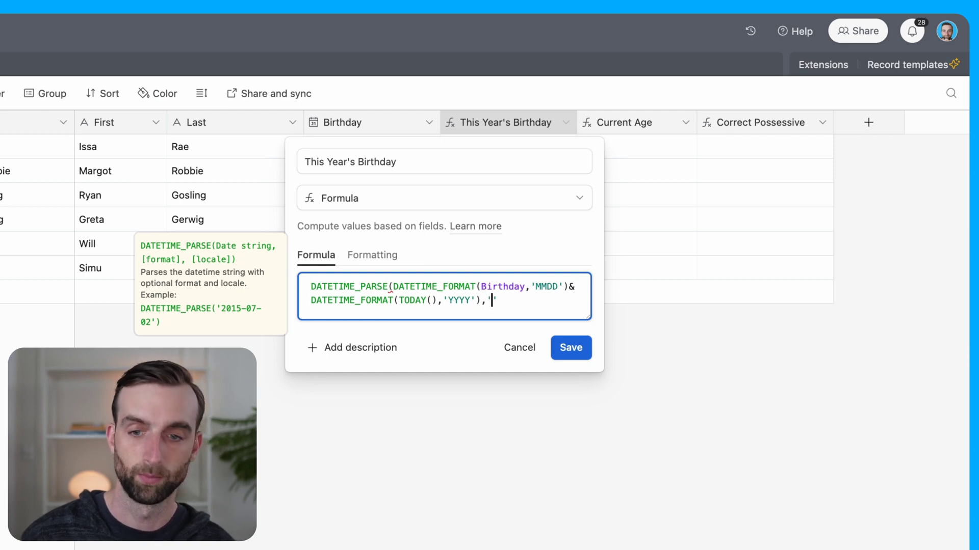
type("MMDD")
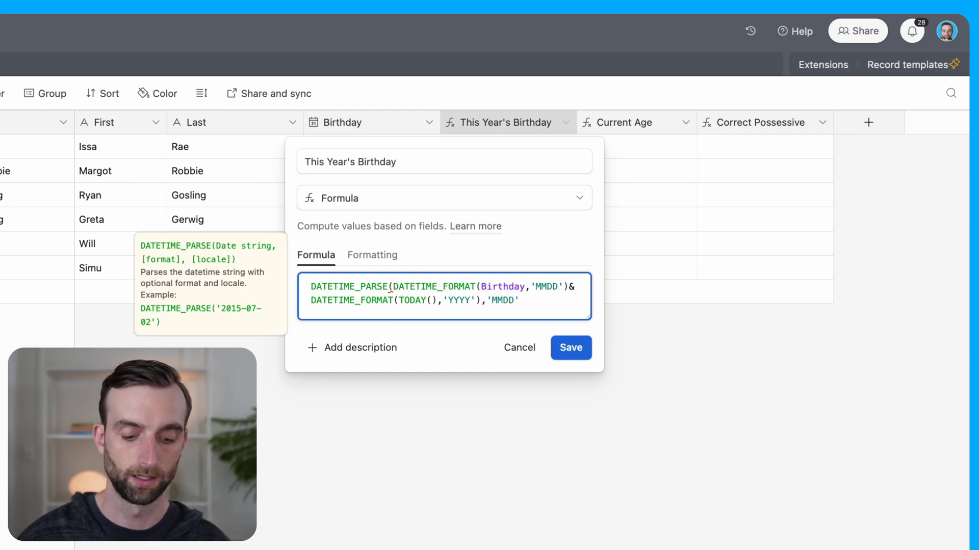
type("YYYY')")
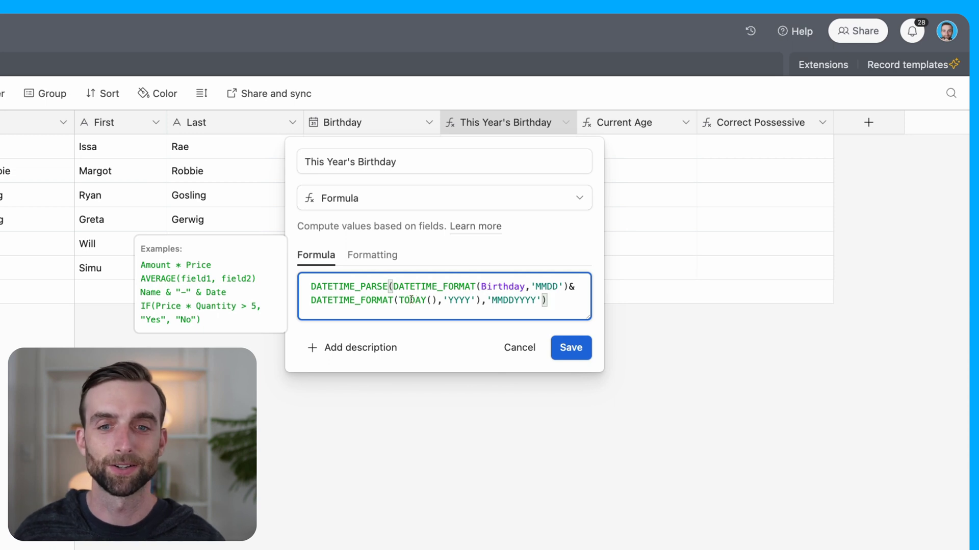
left_click(311, 286)
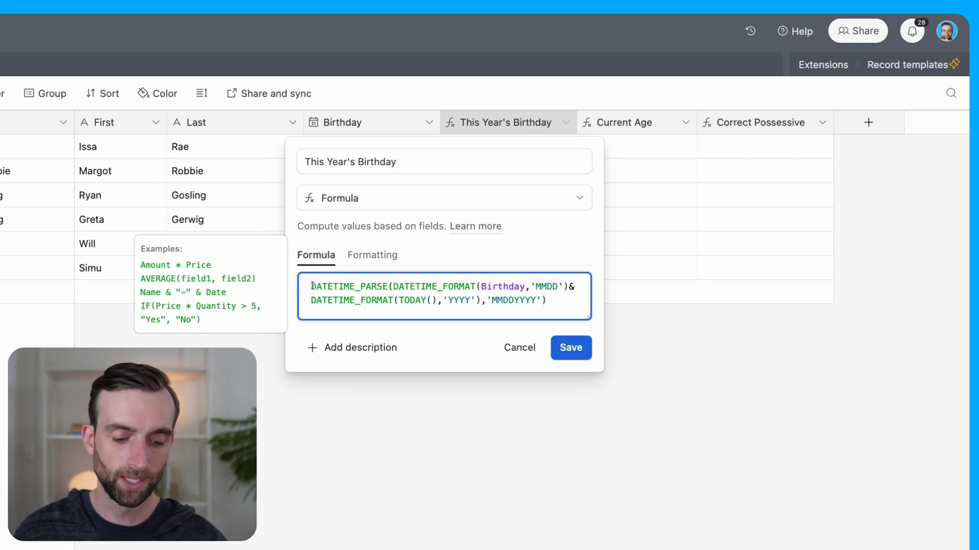
Step: Wrap This Year's Birthday in IF(Birthday, …), save it, and add an empty record
type("if(")
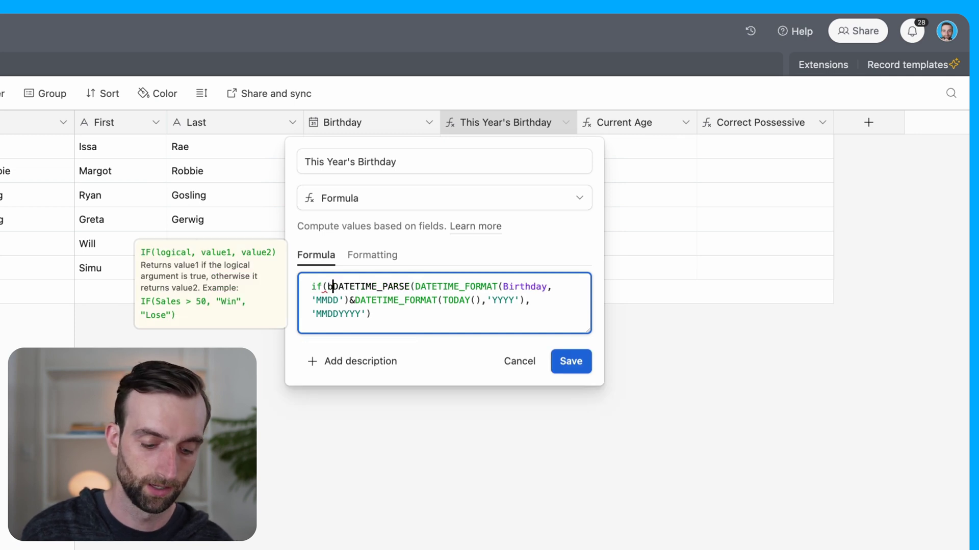
type("birthday")
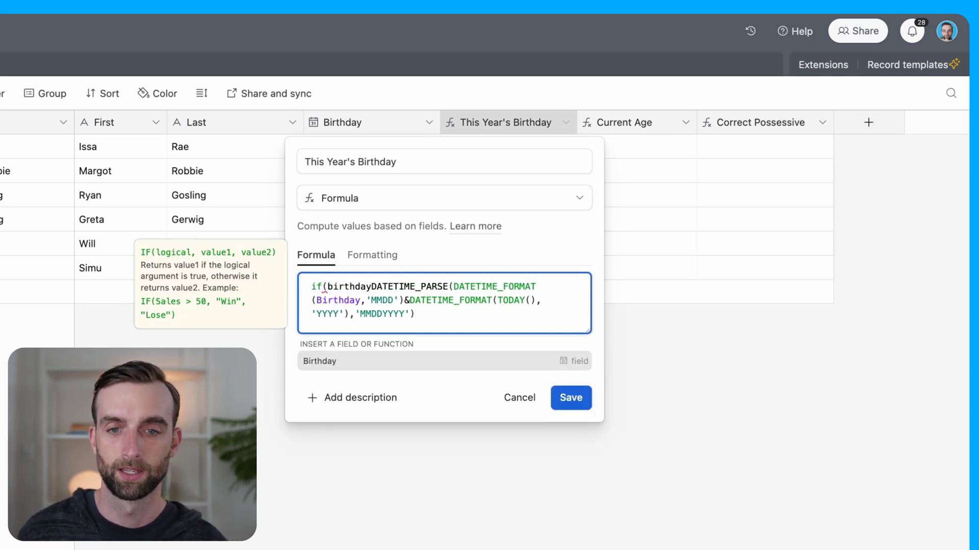
left_click(331, 362)
type(",")
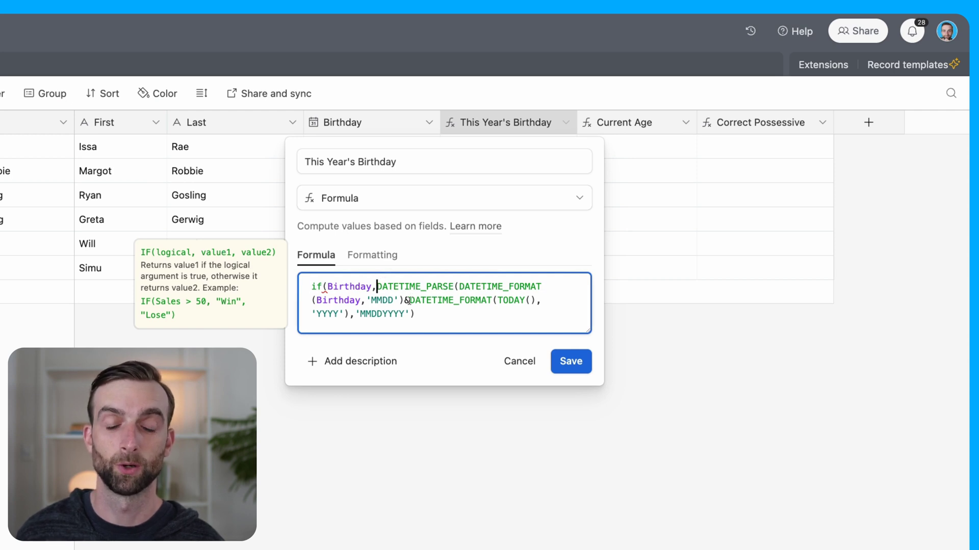
left_click(447, 316)
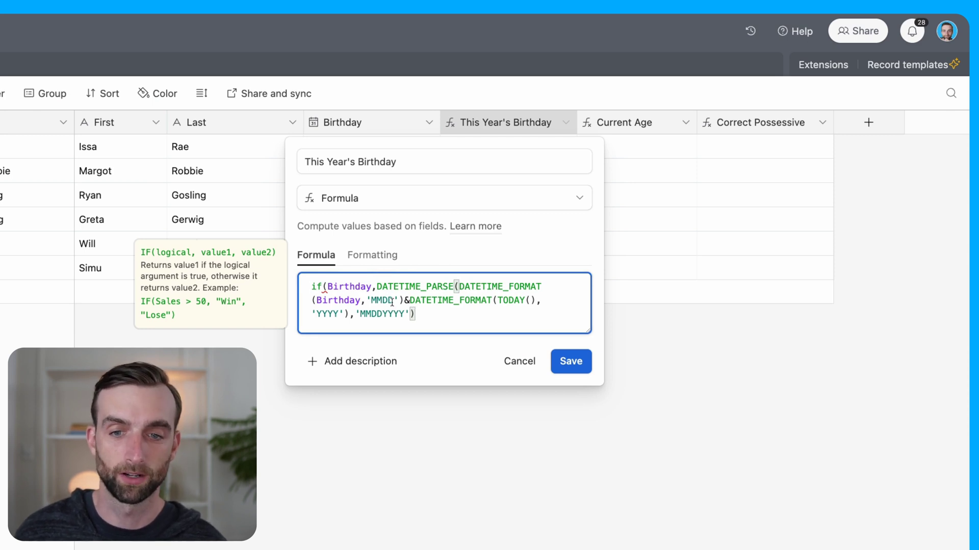
type(")")
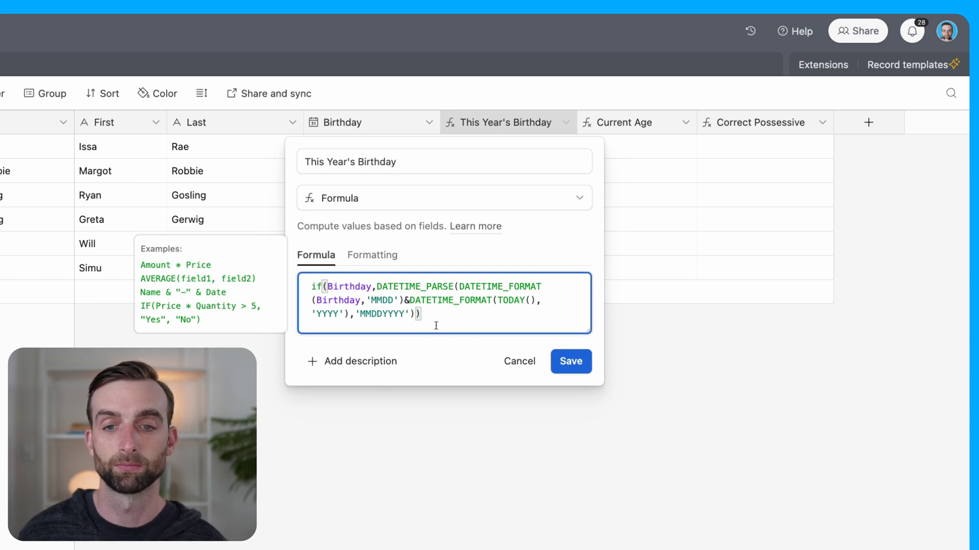
left_click(572, 365)
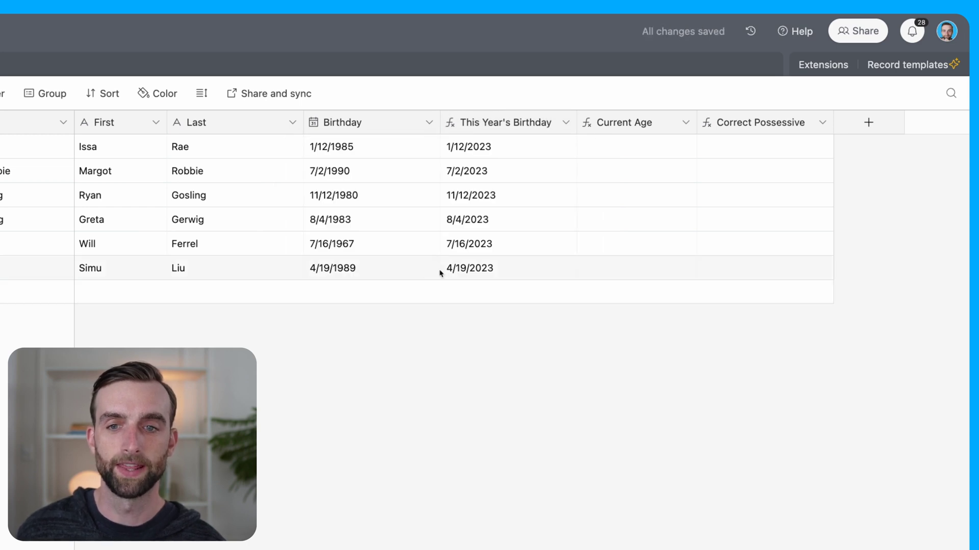
left_click(237, 294)
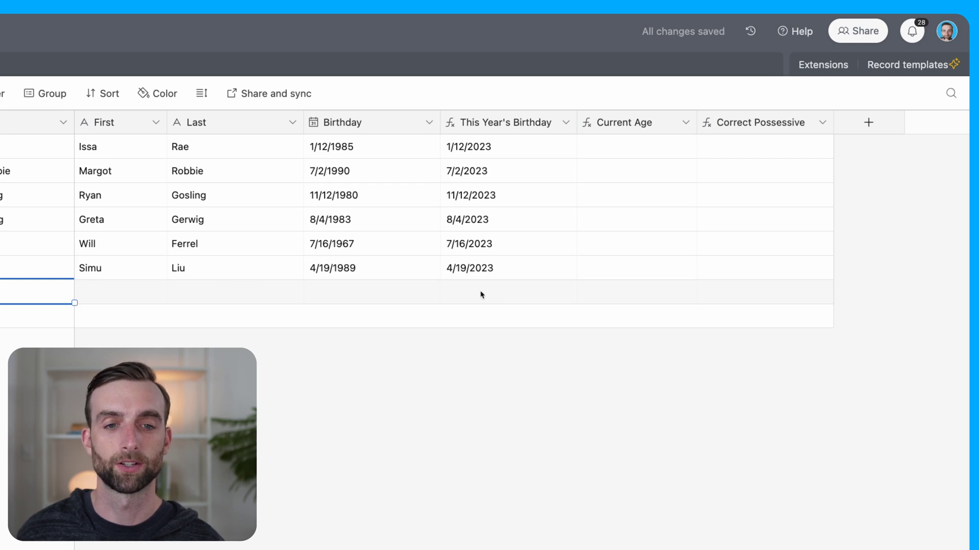
key("Escape")
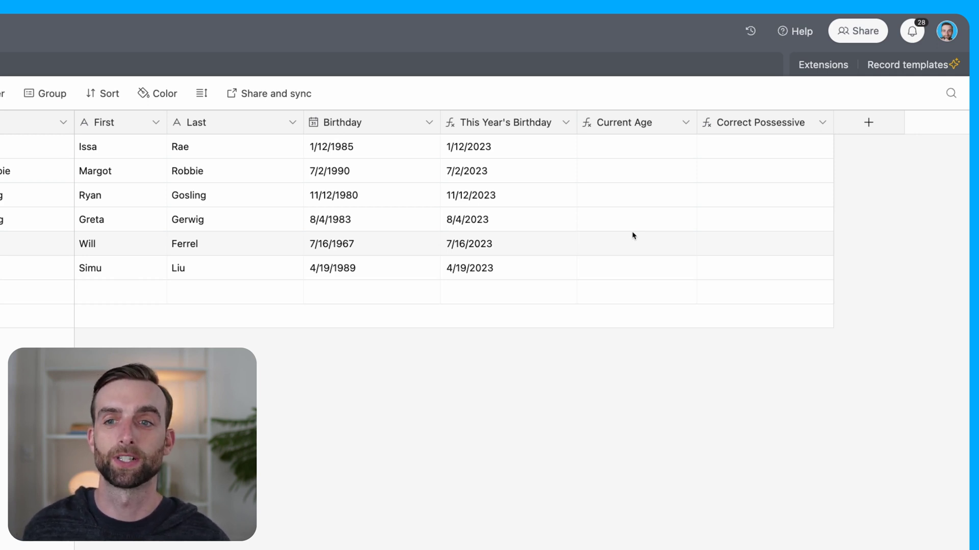
Step: Replace the Current Age formula with DATETIME_DIFF(TODAY(),Birthday,'months')/12, starting a ROUND prefix
double_click(632, 127)
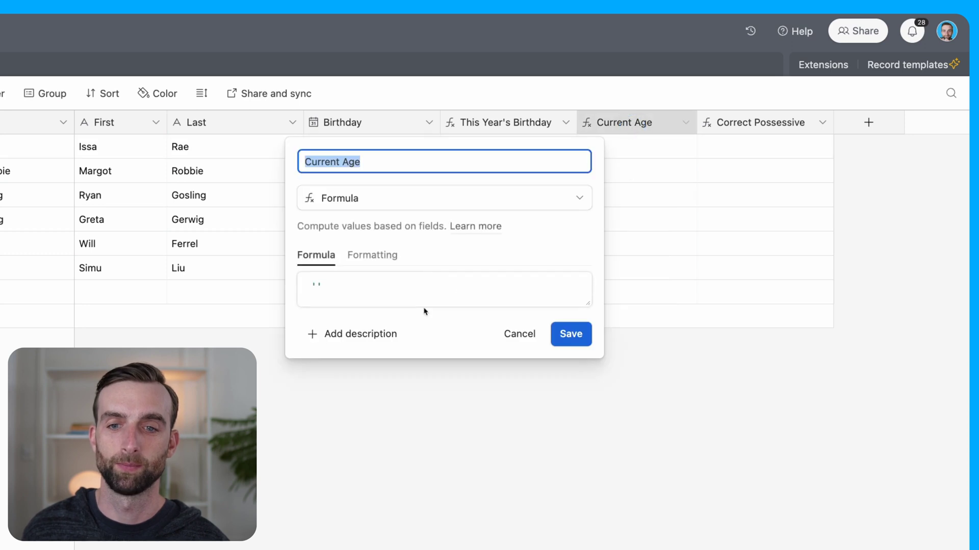
left_click(428, 285)
double_click(423, 290)
type("d")
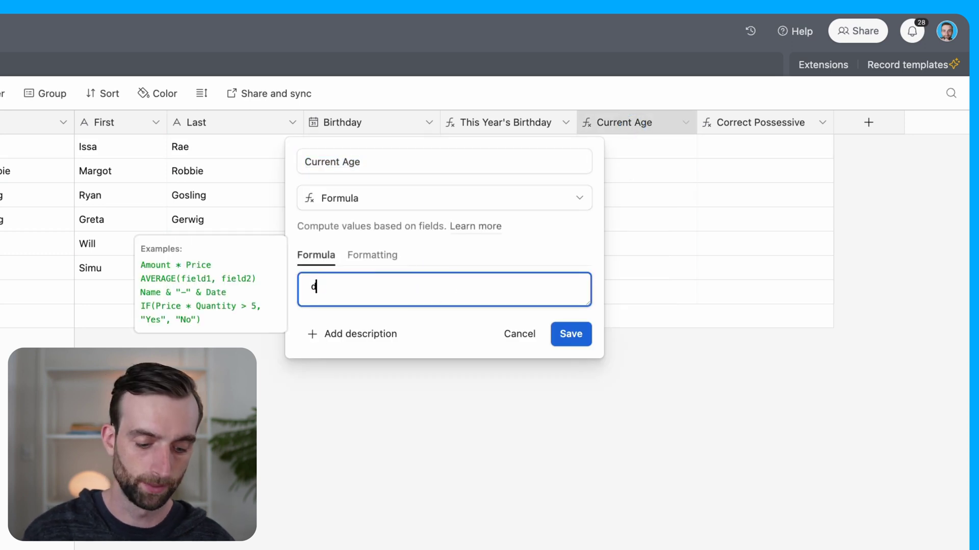
type("atet")
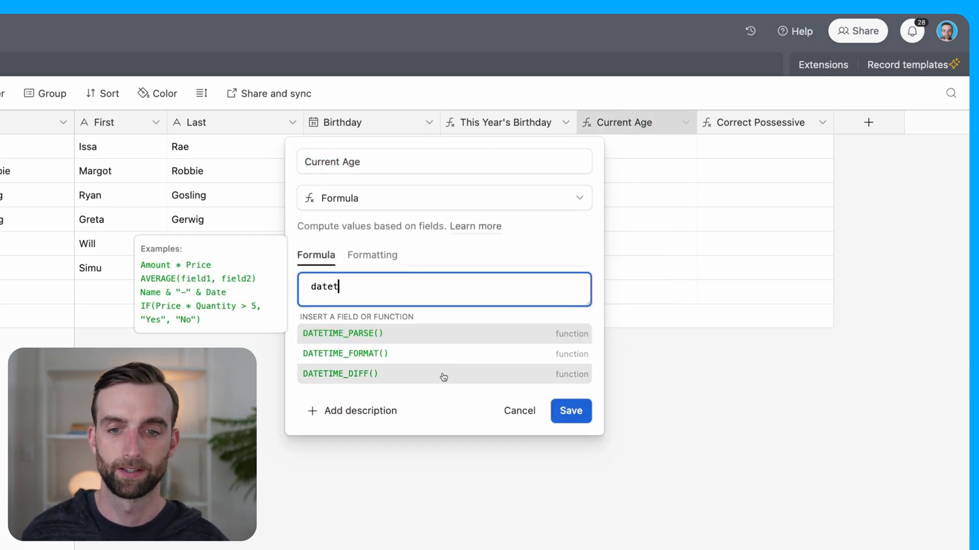
left_click(444, 377)
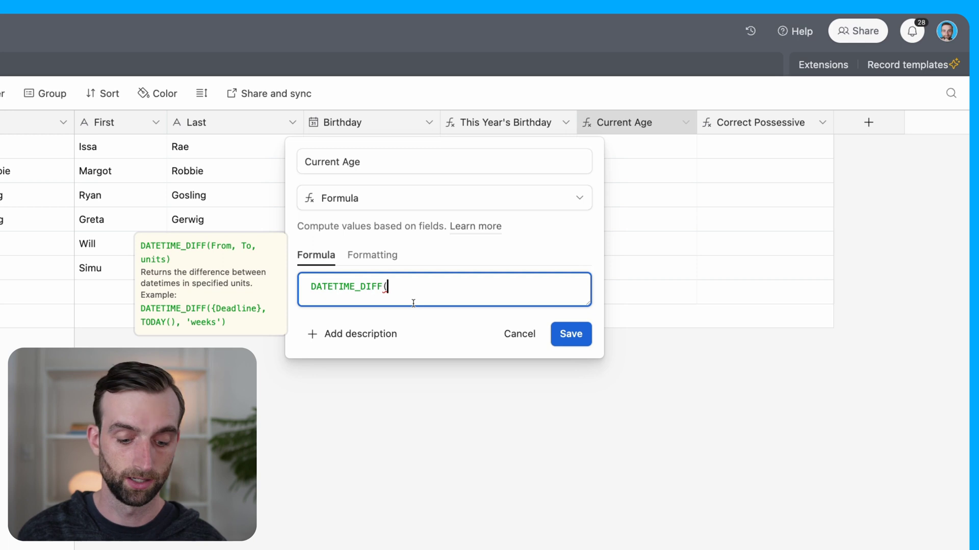
type("today(),bi")
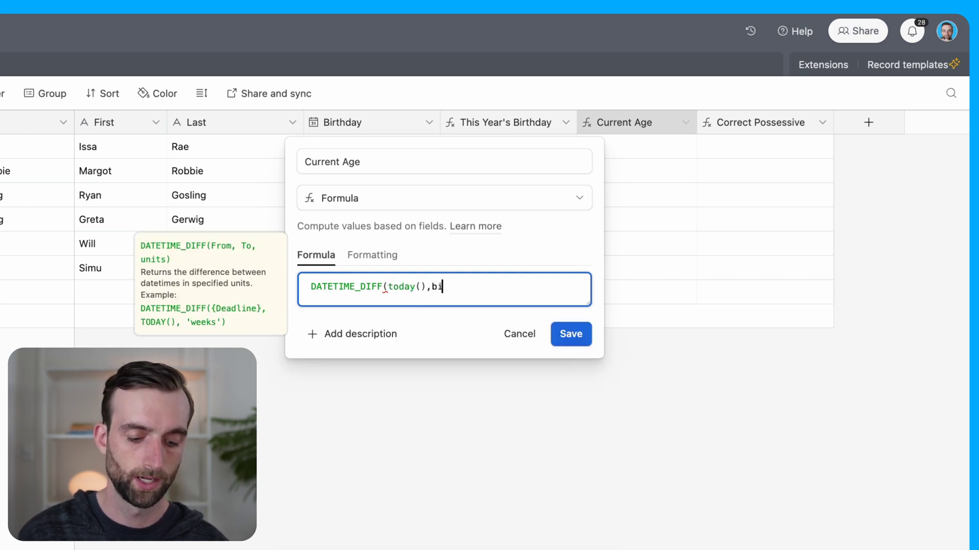
type("rth")
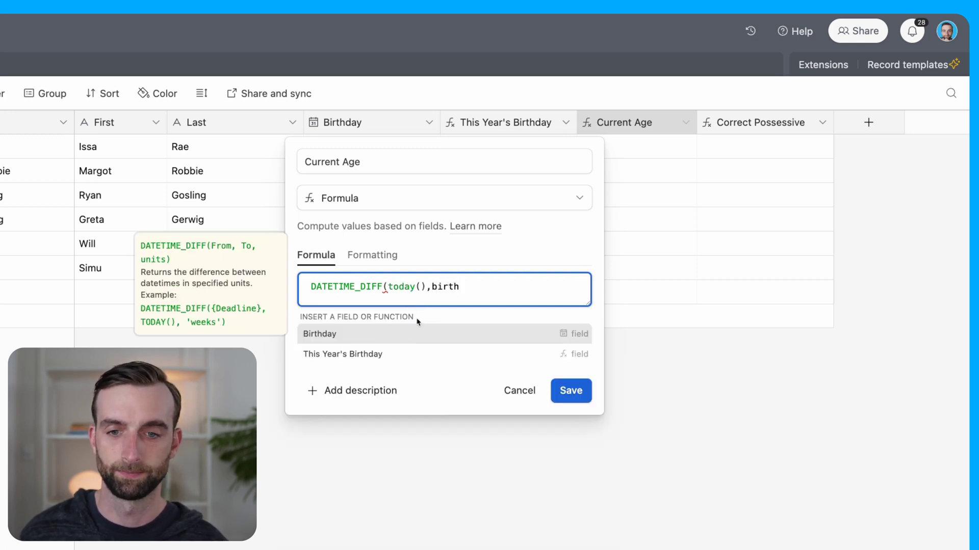
left_click(427, 334)
type(",")
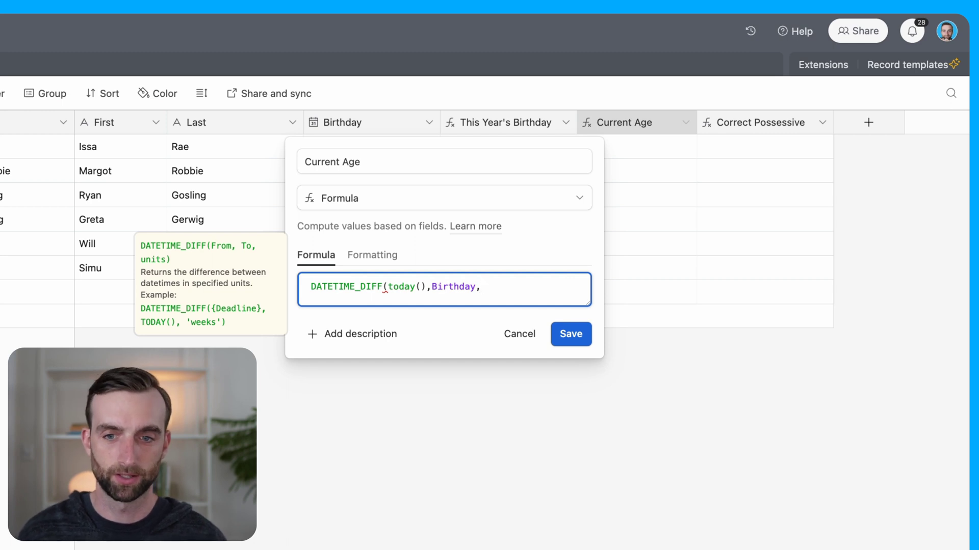
type("''")
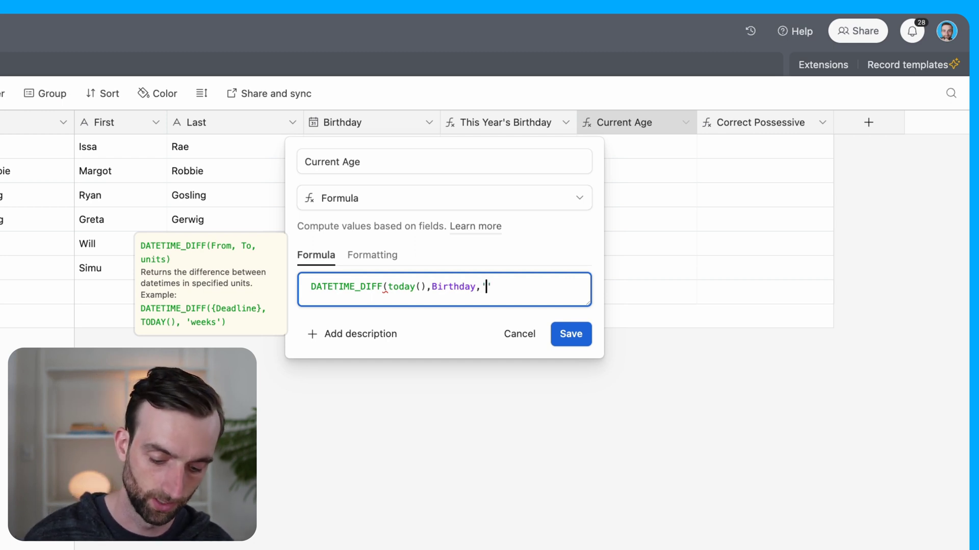
type("months')/12")
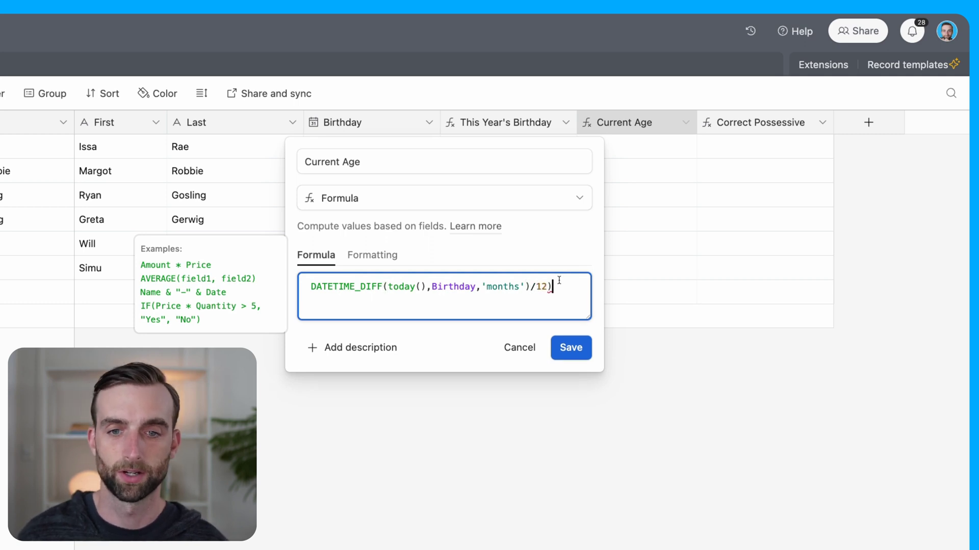
type(")")
left_click(310, 287)
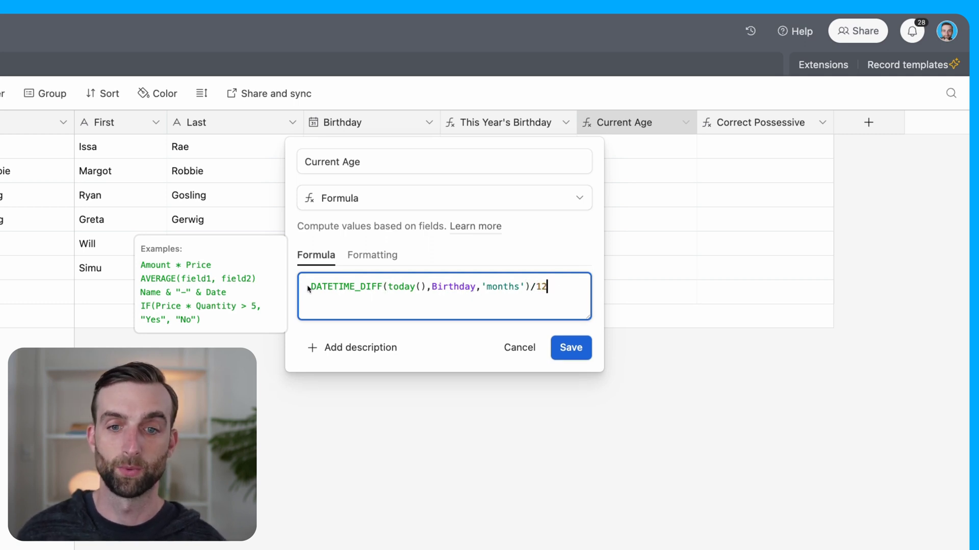
type("round")
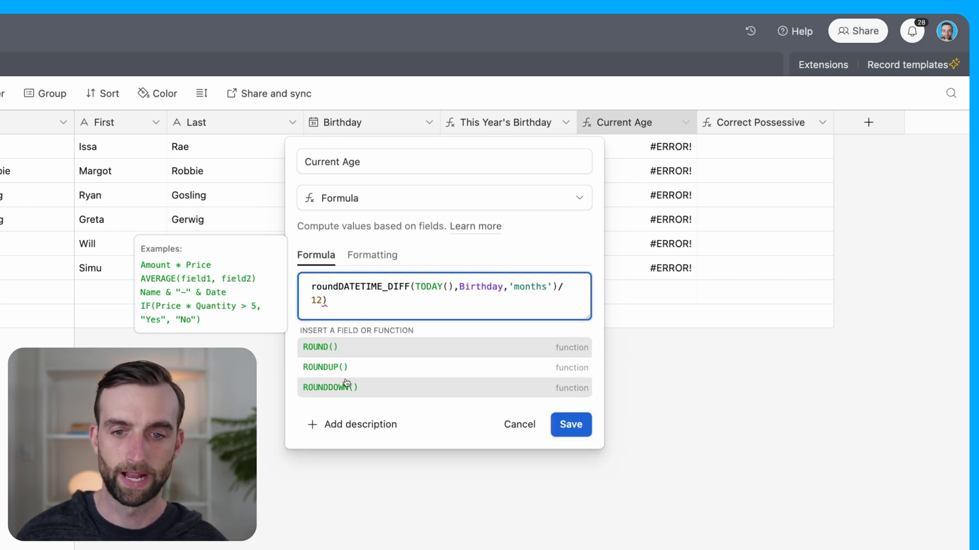
Step: Wrap the age calculation in ROUNDDOWN( … ,0)
left_click(344, 387)
left_click(402, 298)
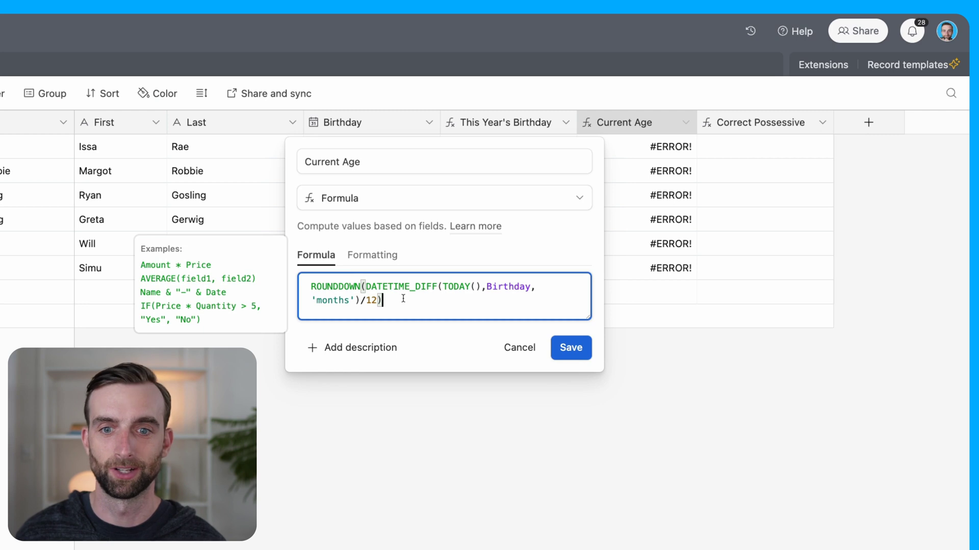
type(",0")
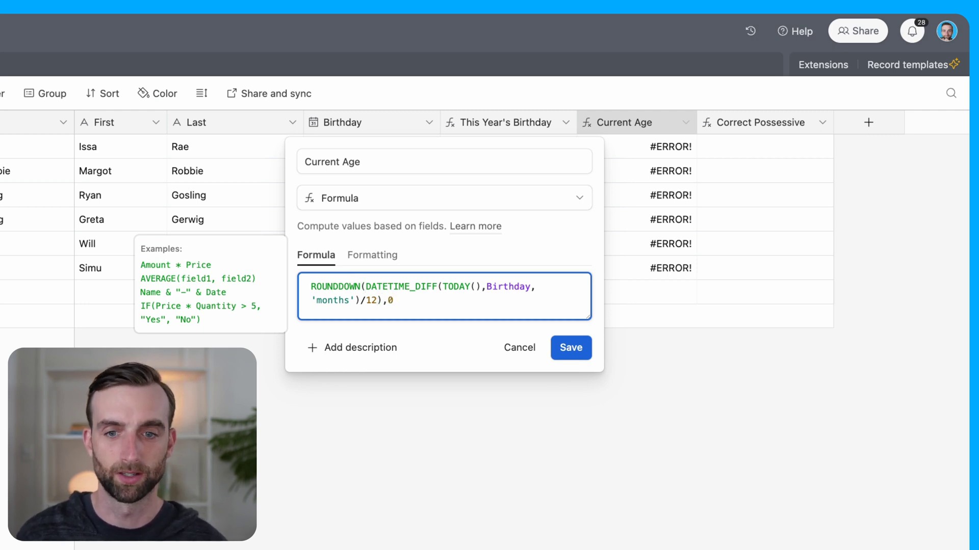
key("Left")
key("Left")
key("BackSpace")
key("Right")
key("Right")
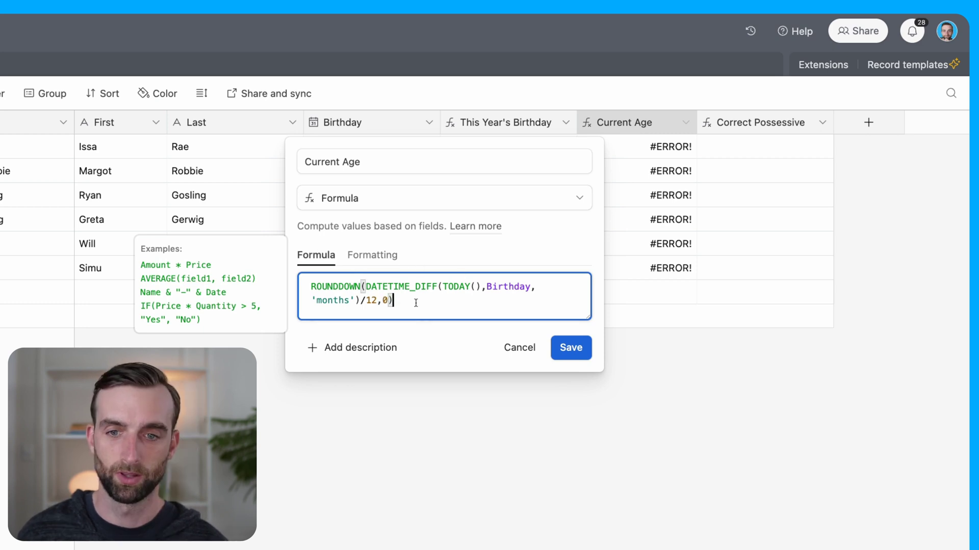
type(")")
Step: Wrap the Current Age formula in IF(Birthday, …) and save it
left_click(311, 286)
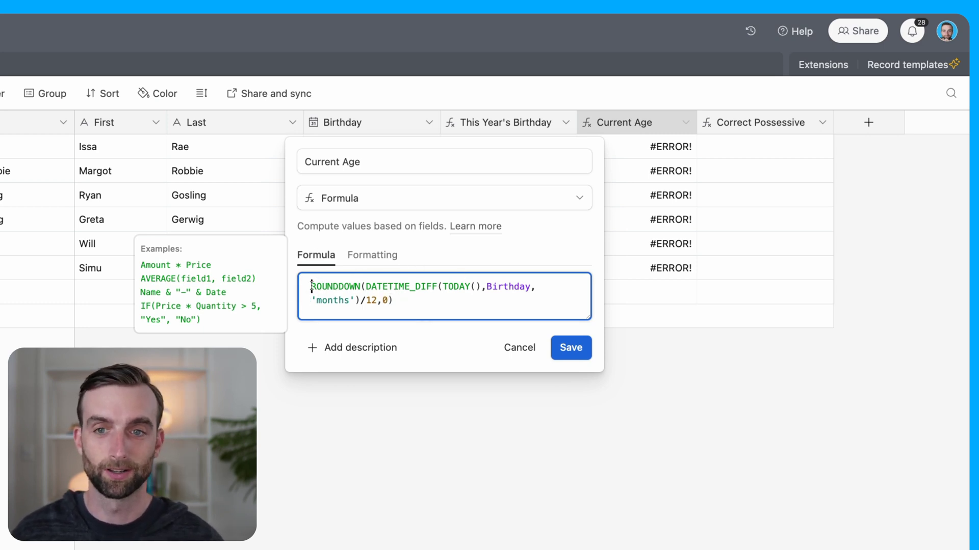
type("if")
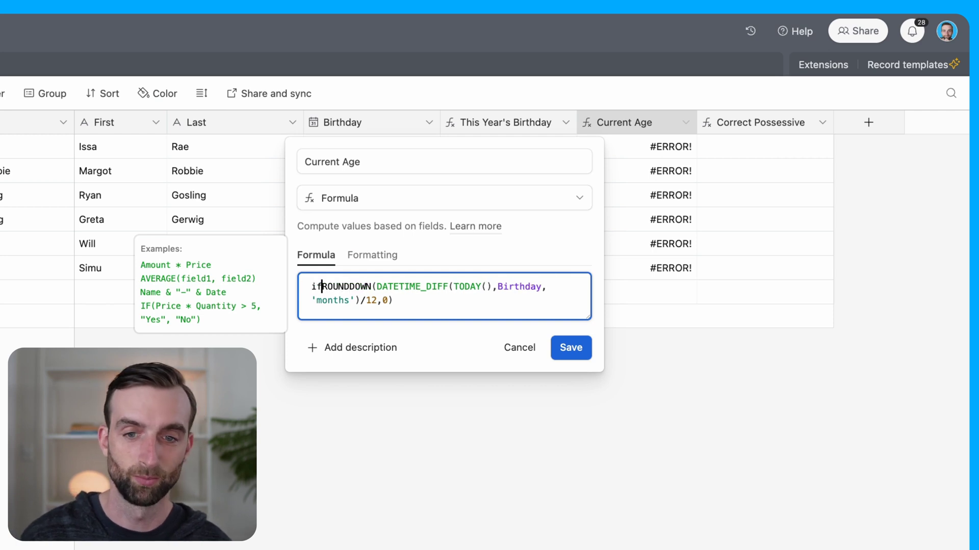
type("(")
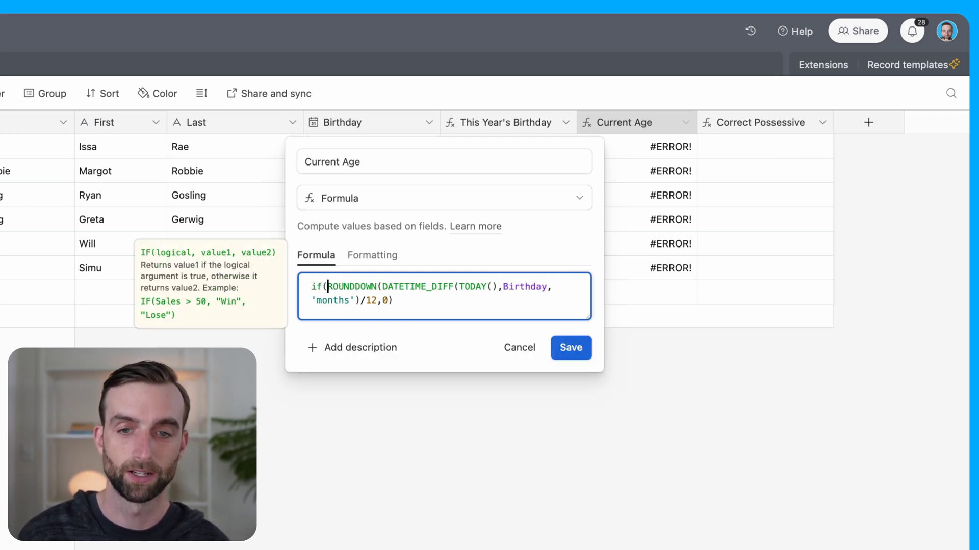
type("birth")
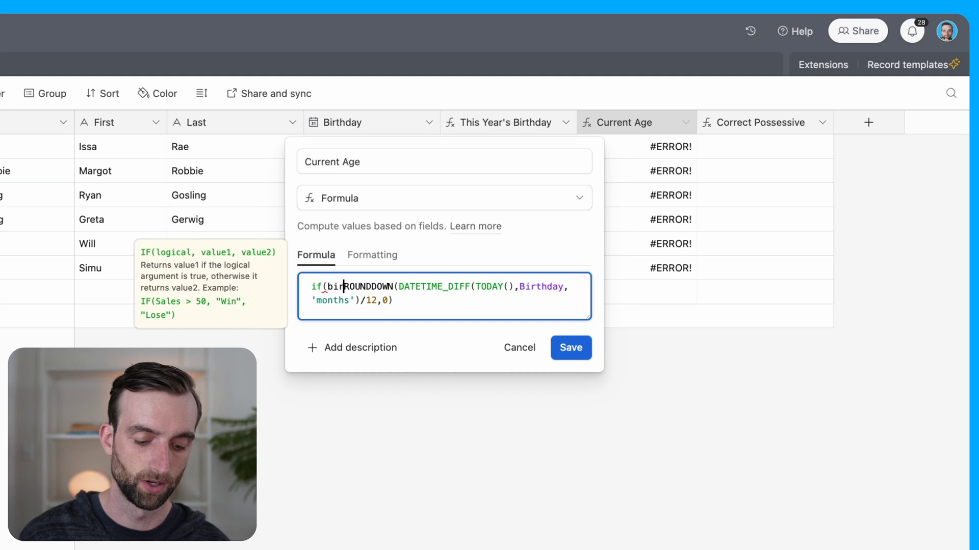
left_click(321, 351)
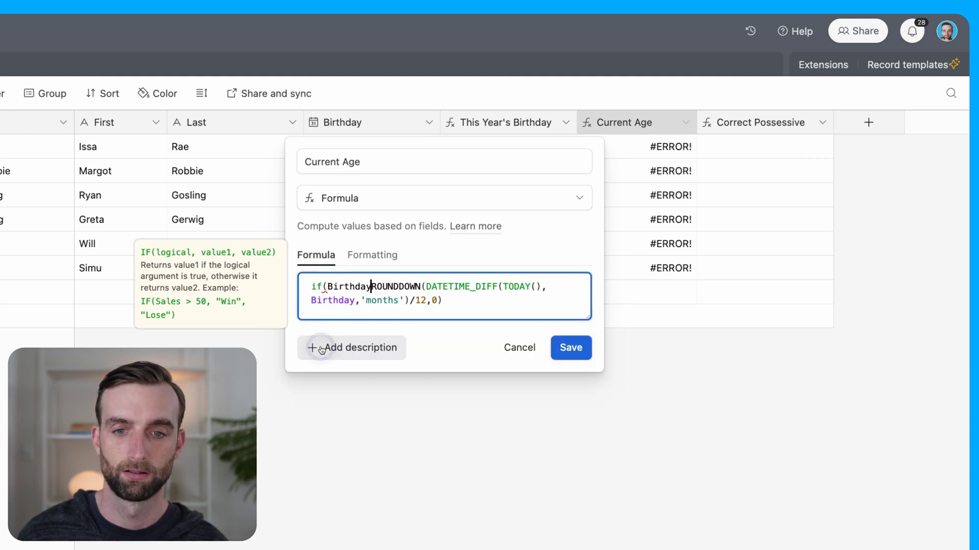
type(",")
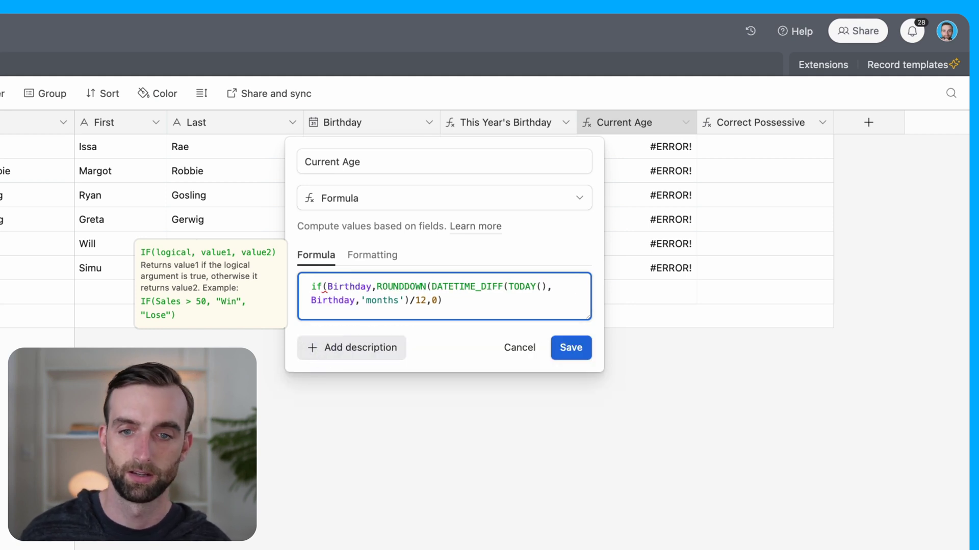
left_click(456, 301)
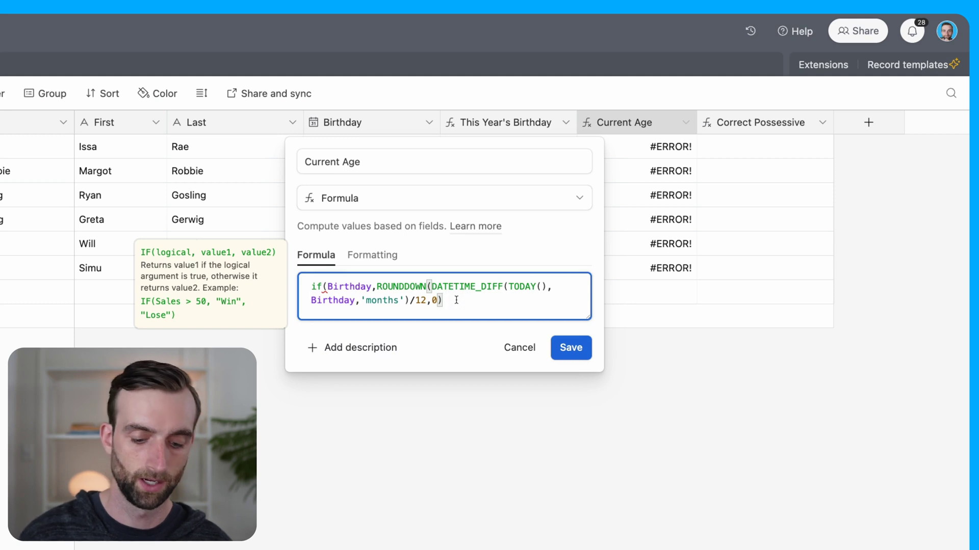
type(")")
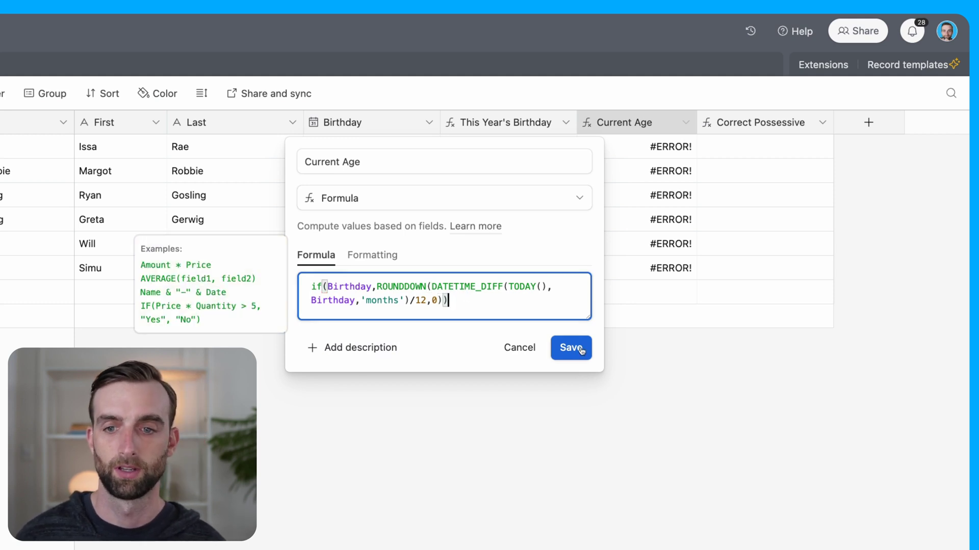
left_click(581, 351)
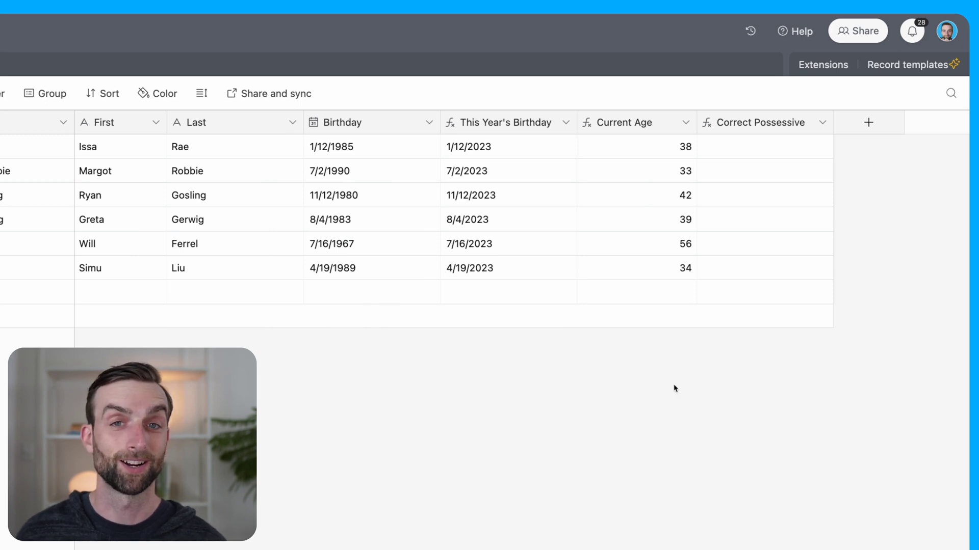
Step: Replace the Correct Possessive formula's empty quotes with First&
double_click(754, 123)
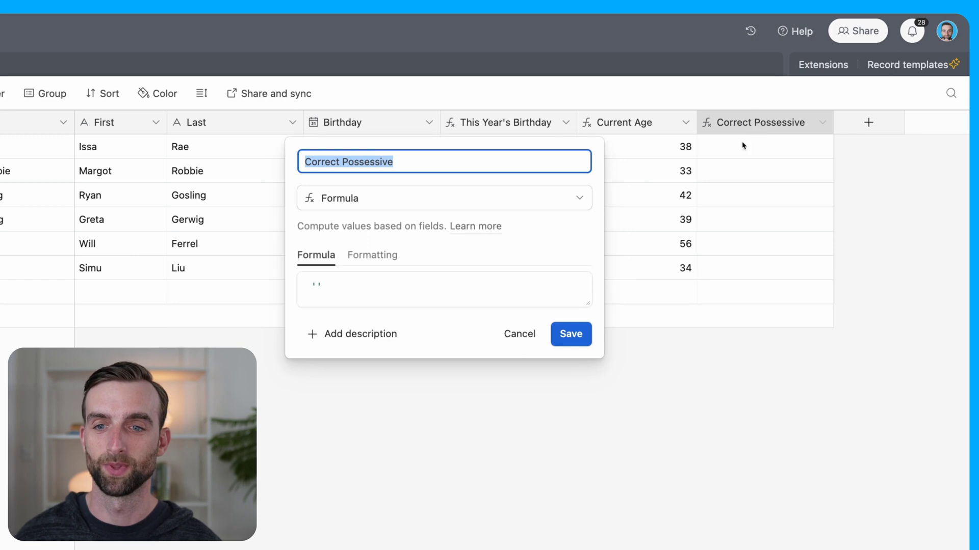
left_click(450, 283)
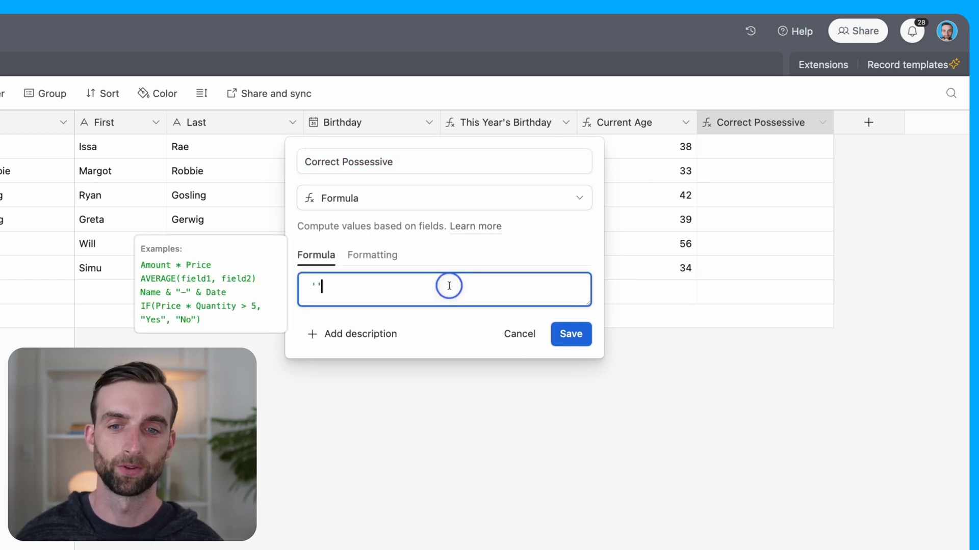
left_click_drag(378, 286, 297, 293)
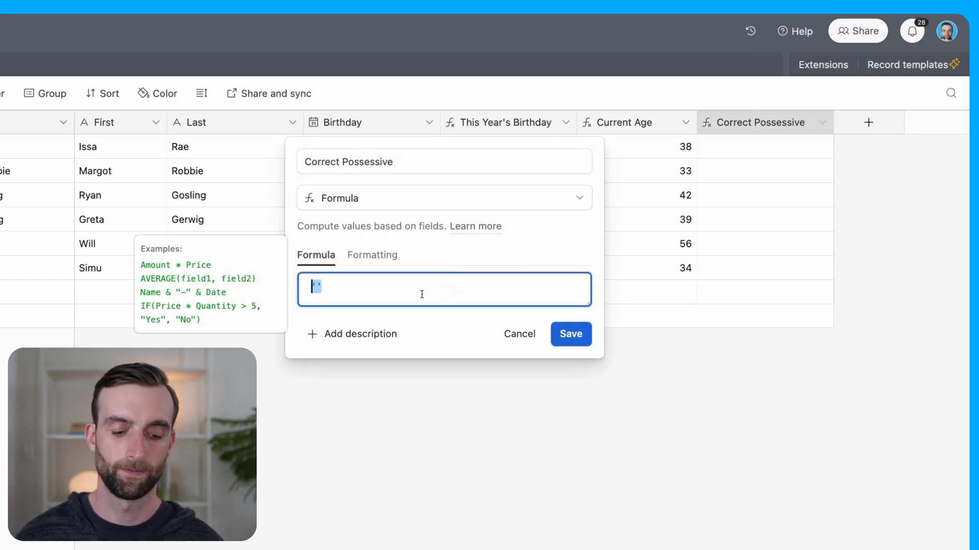
type("firs")
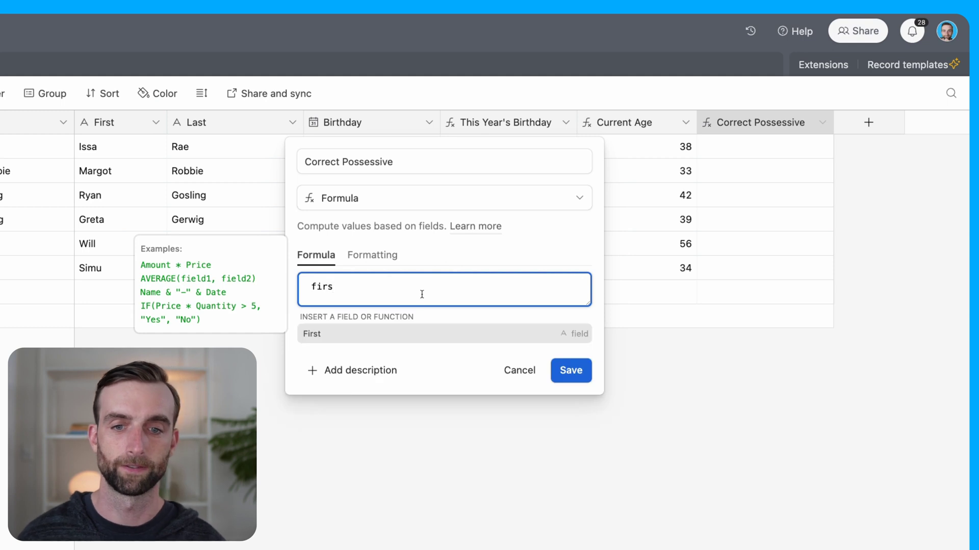
left_click(418, 334)
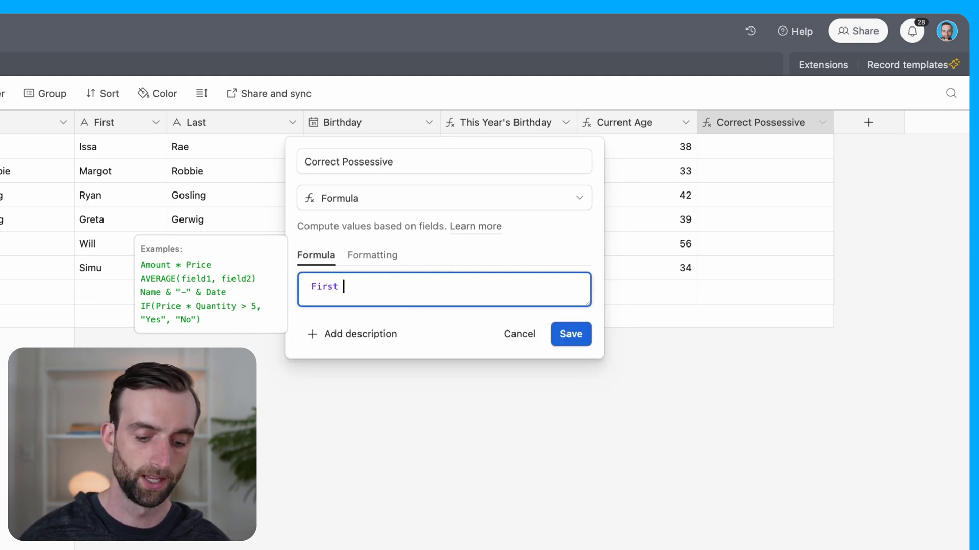
type("&")
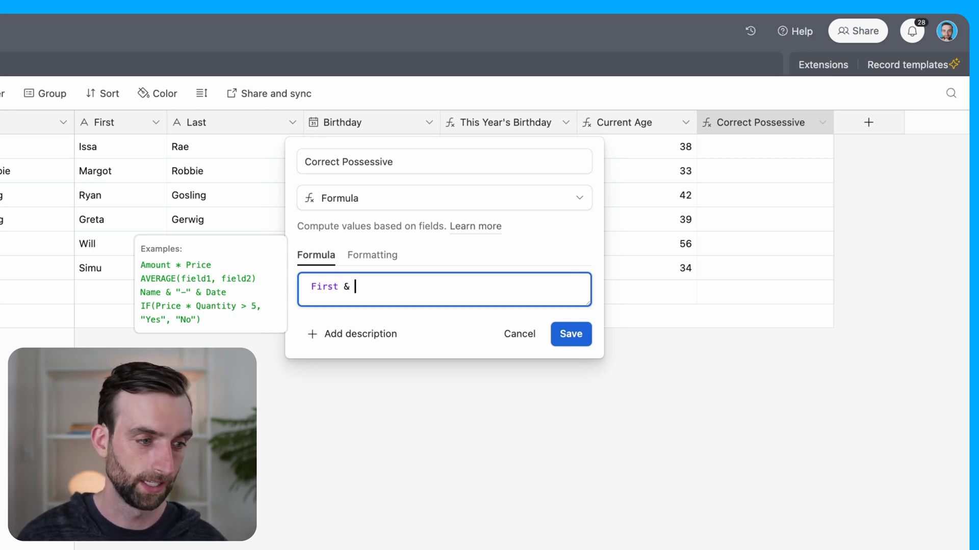
Step: Append IF(RIGHT(First,1)='s',"'","'s") to the Correct Possessive formula and save it
type("if(rig")
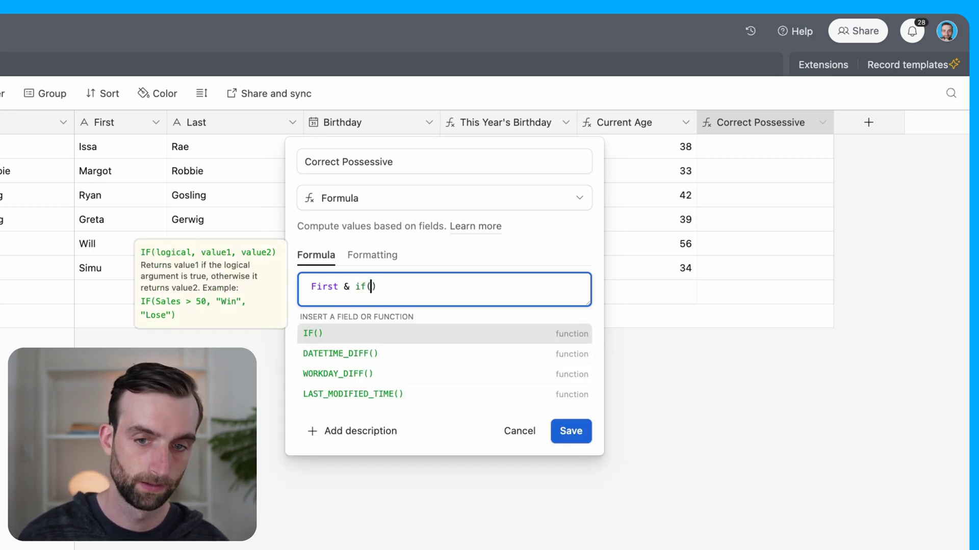
type("ht")
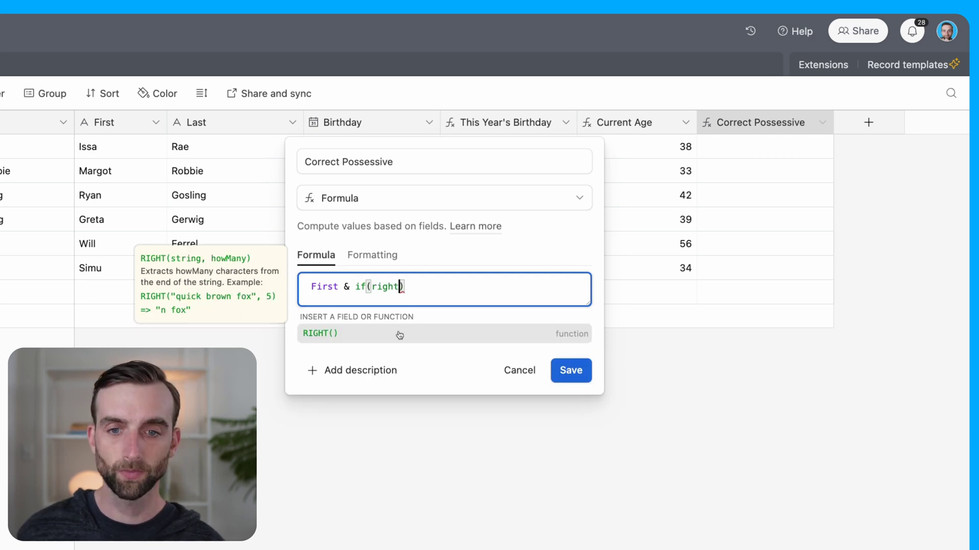
left_click(398, 334)
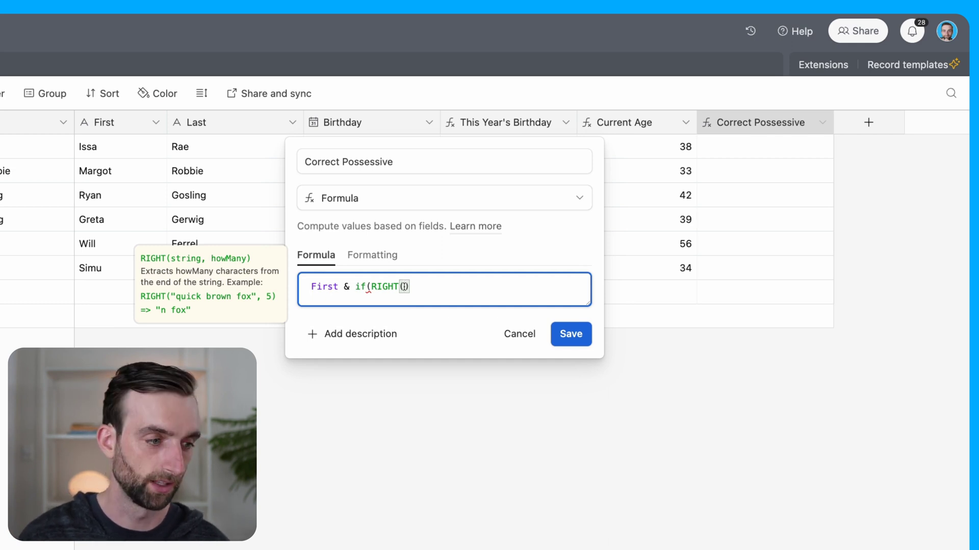
type("first")
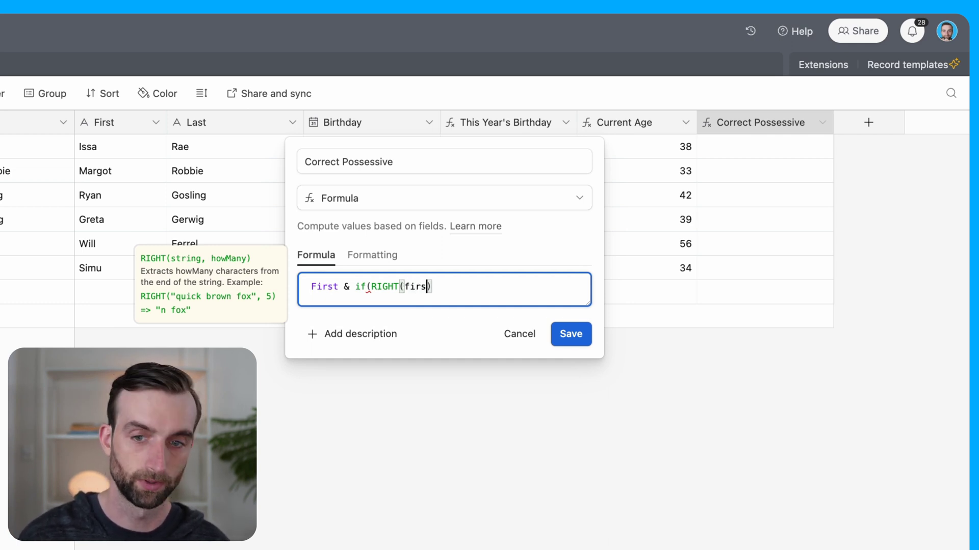
left_click(411, 340)
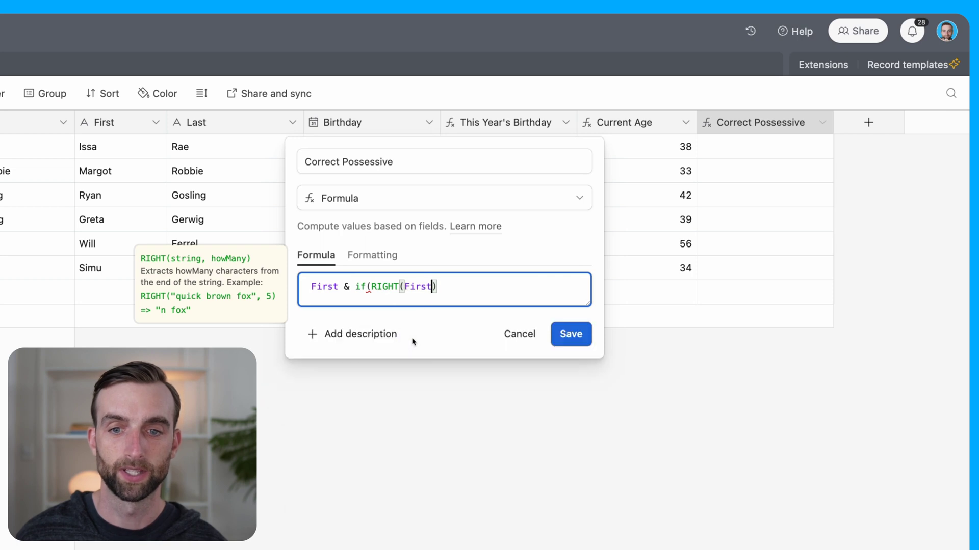
type(",")
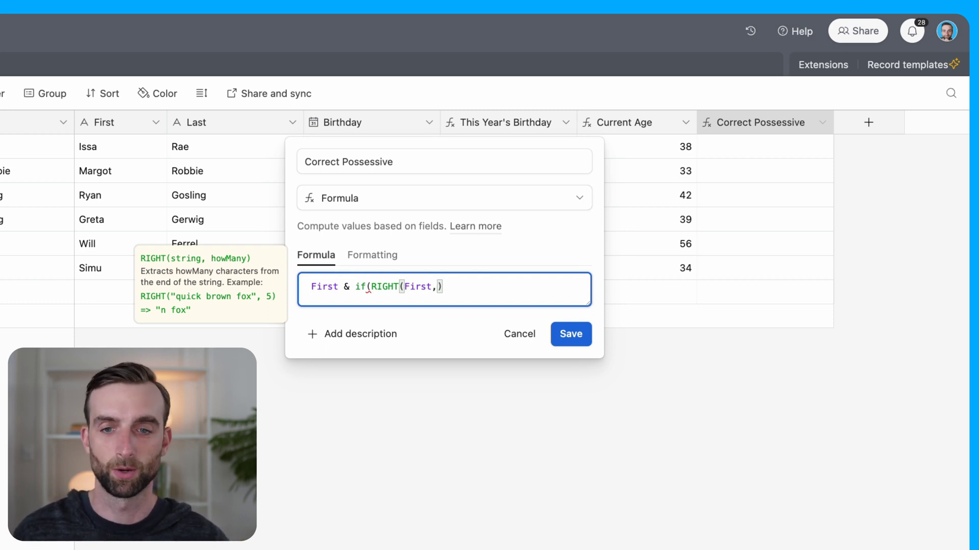
type("1")
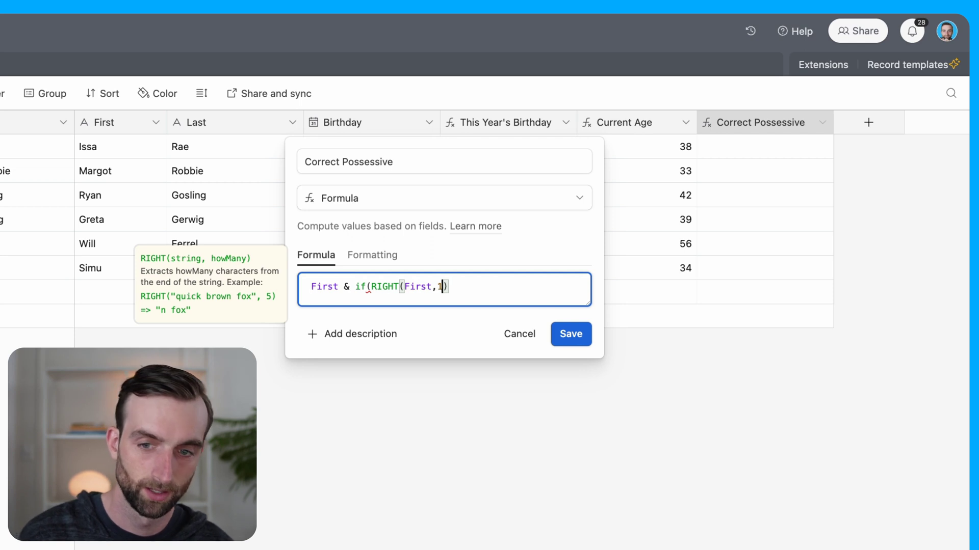
type(")")
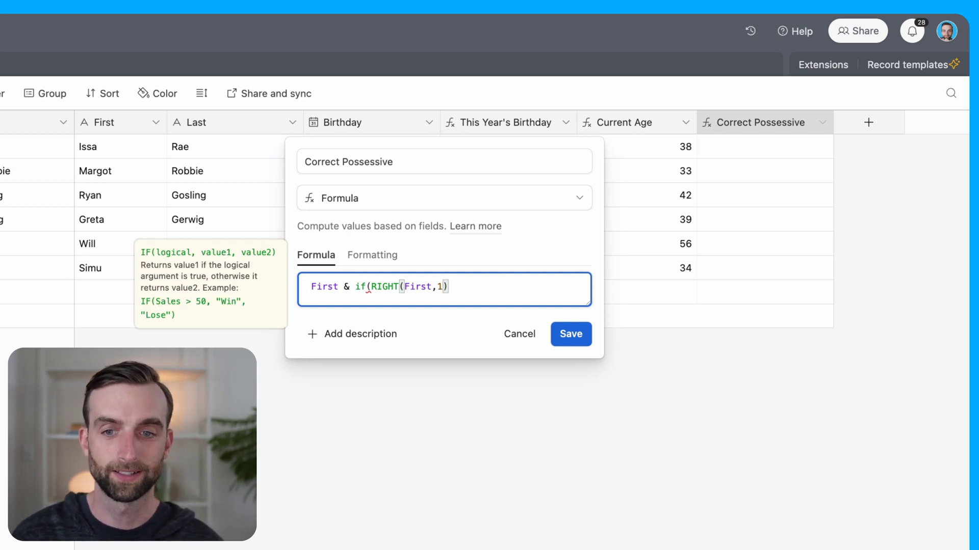
type("=")
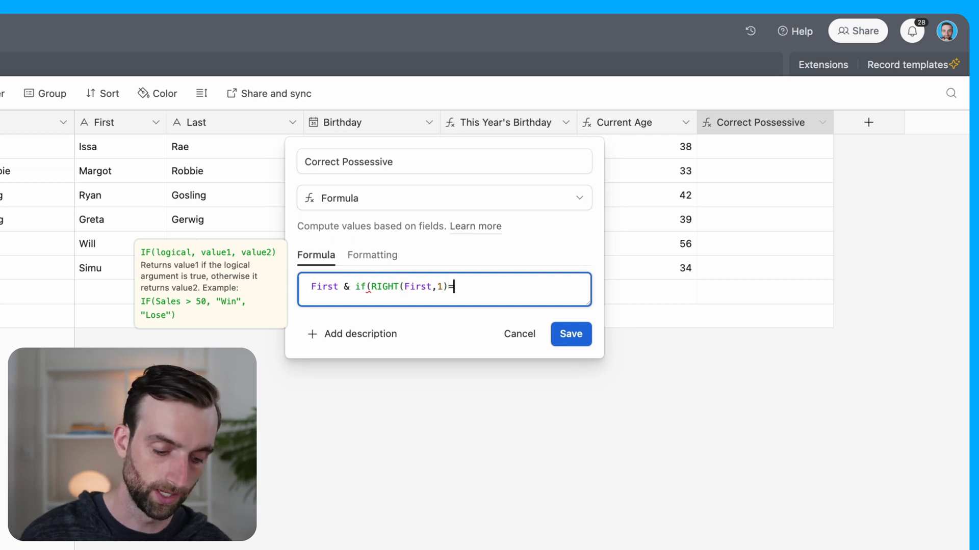
type("'s'")
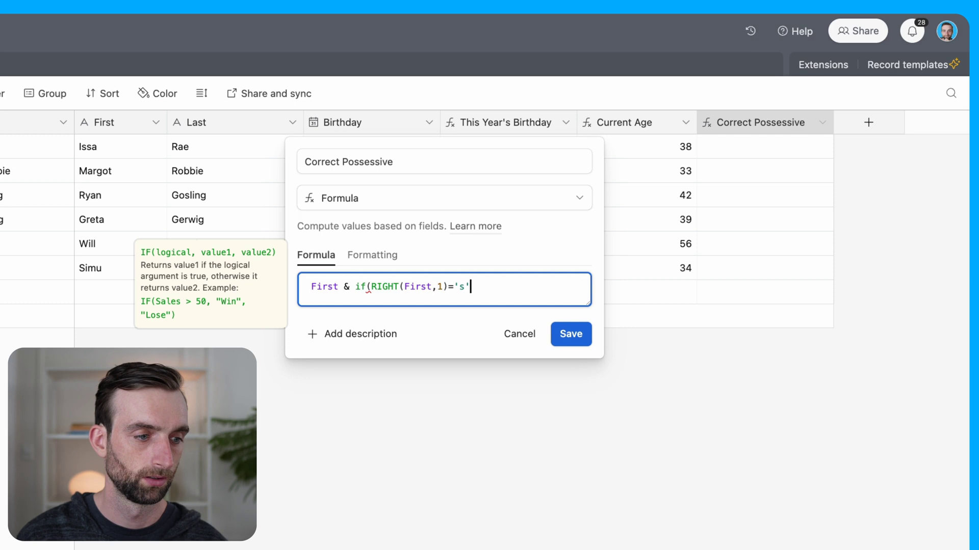
type(",")
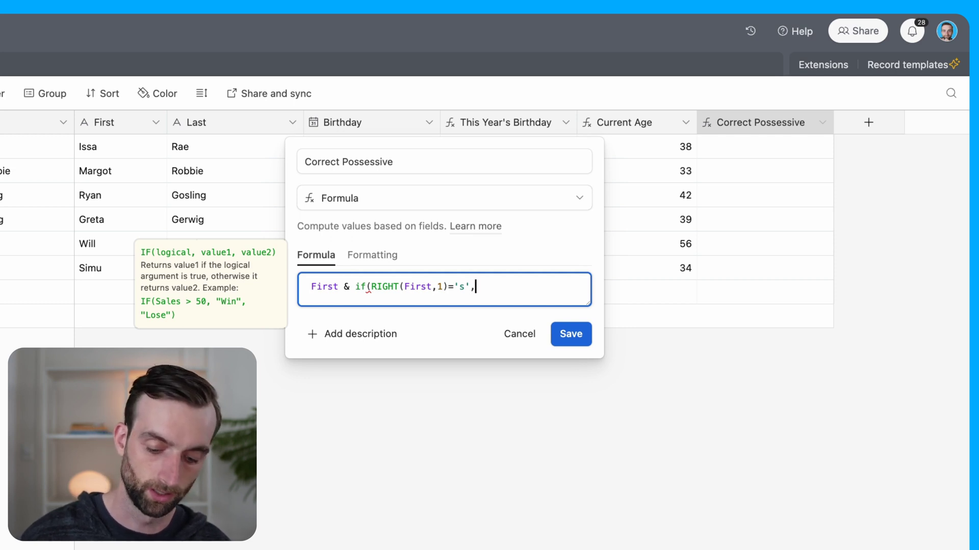
type("\"\"")
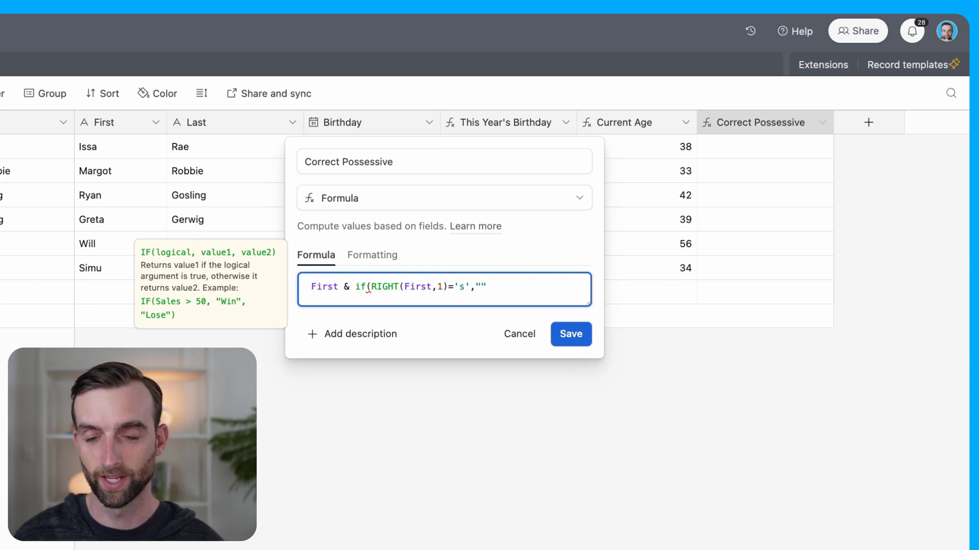
type("'\"")
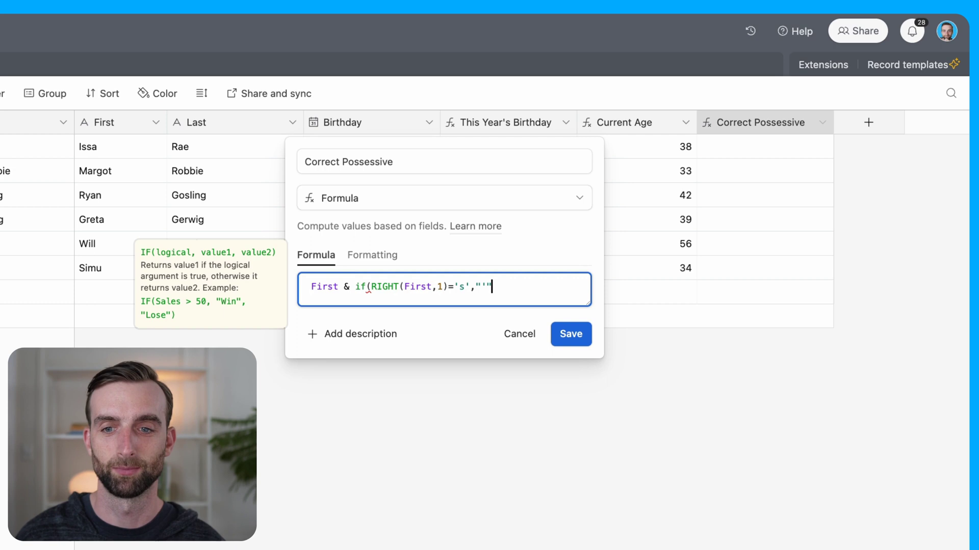
type(",")
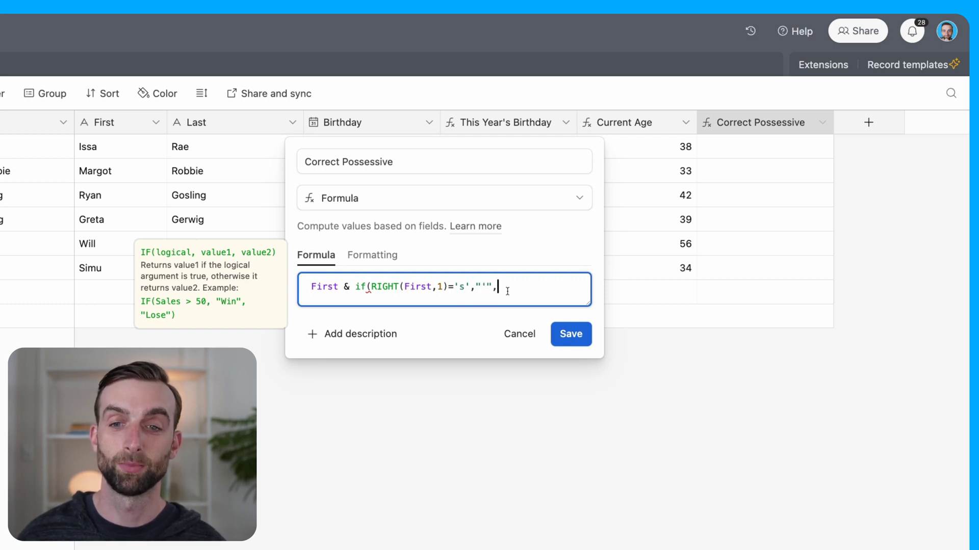
type("\"'s")
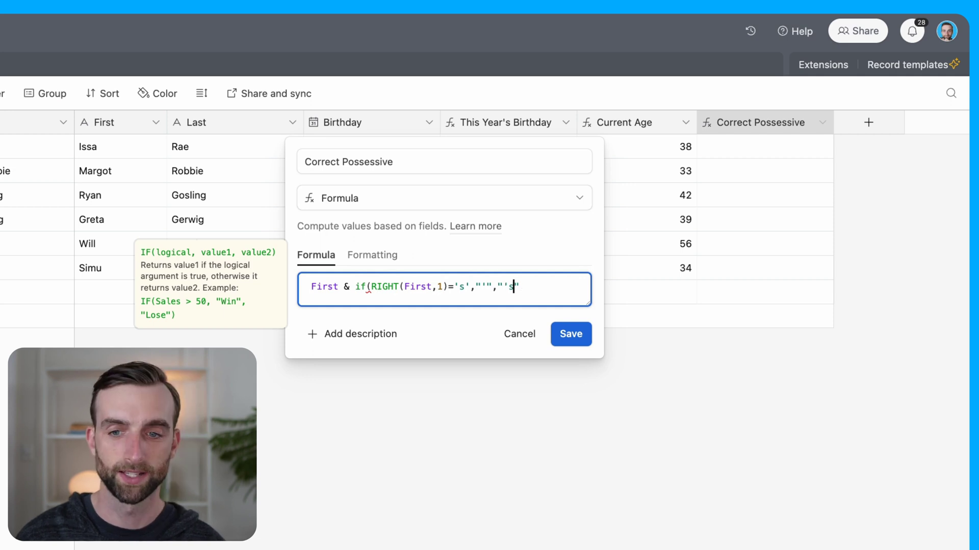
type("\"")
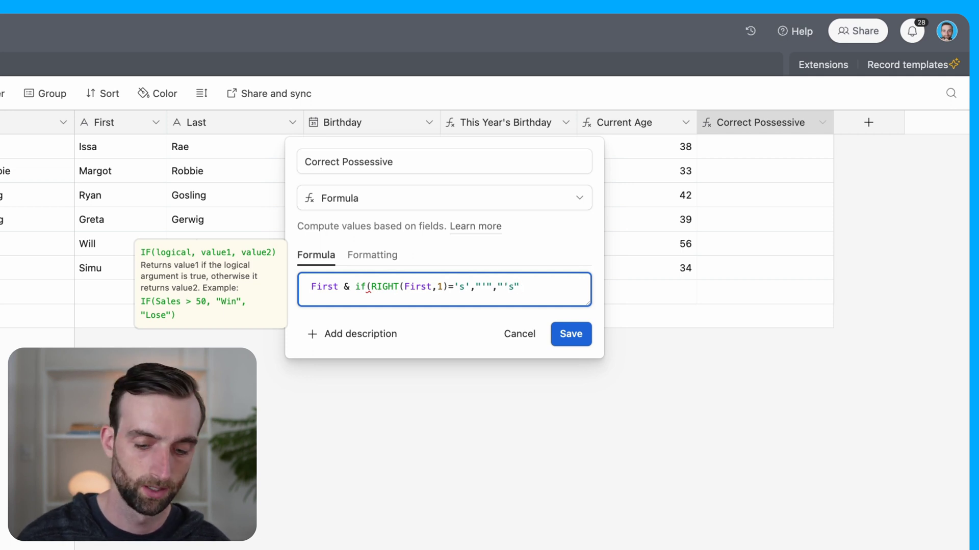
type(")")
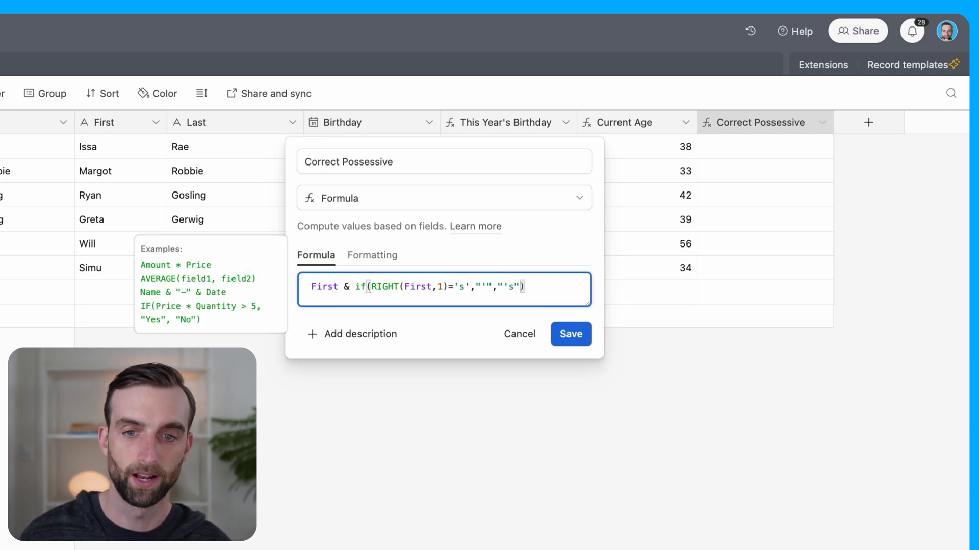
left_click(570, 335)
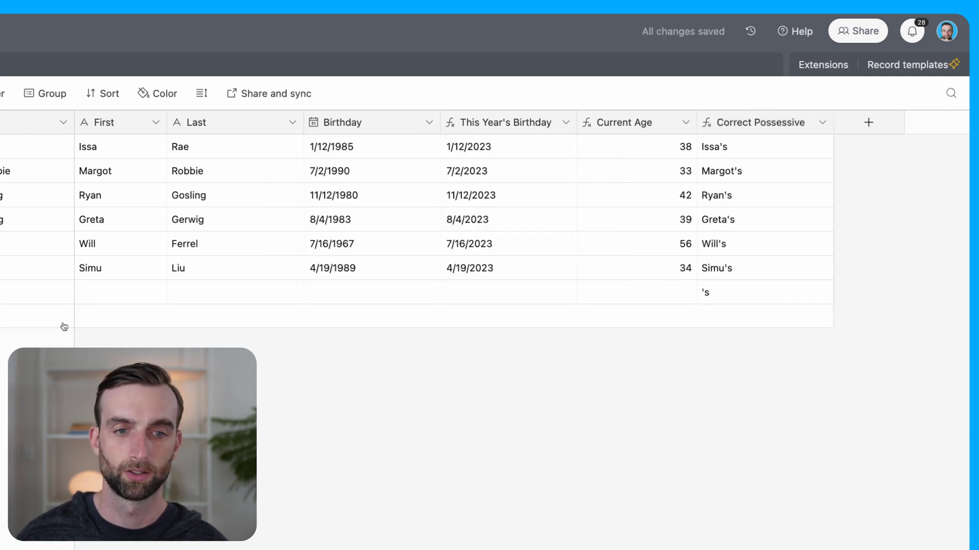
Step: Add a new record with the first name Miles
left_click(111, 293)
type("Miles")
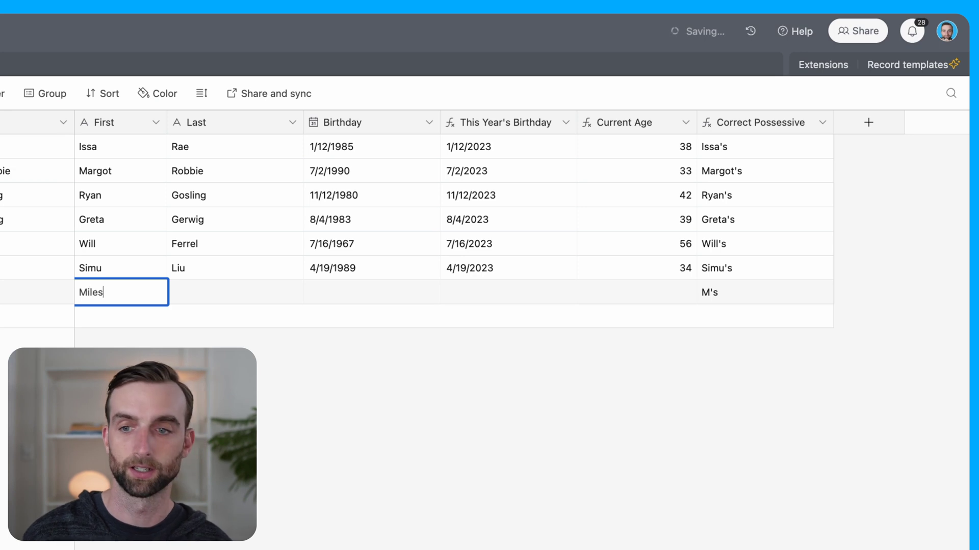
left_click(540, 413)
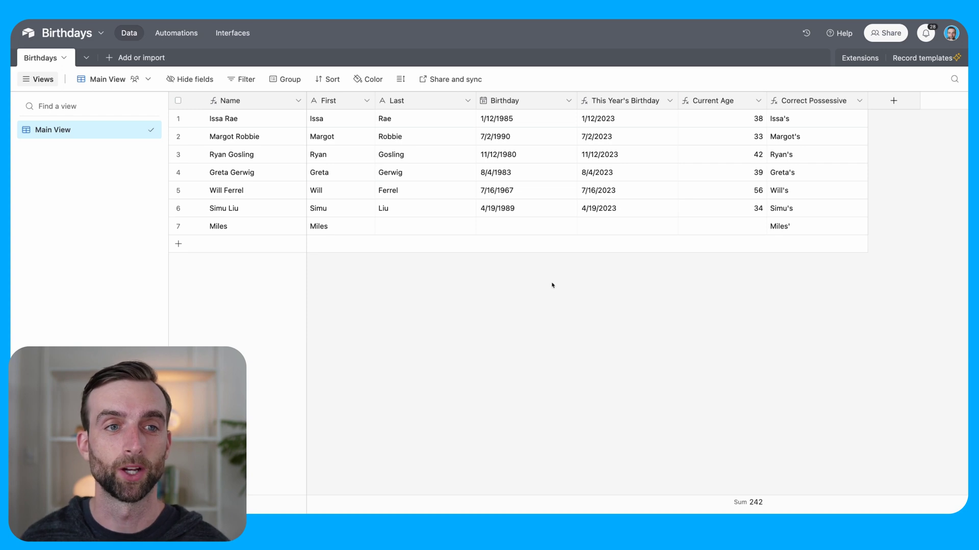
Step: Rename the new automation to Send Birthday Reminder
left_click(175, 33)
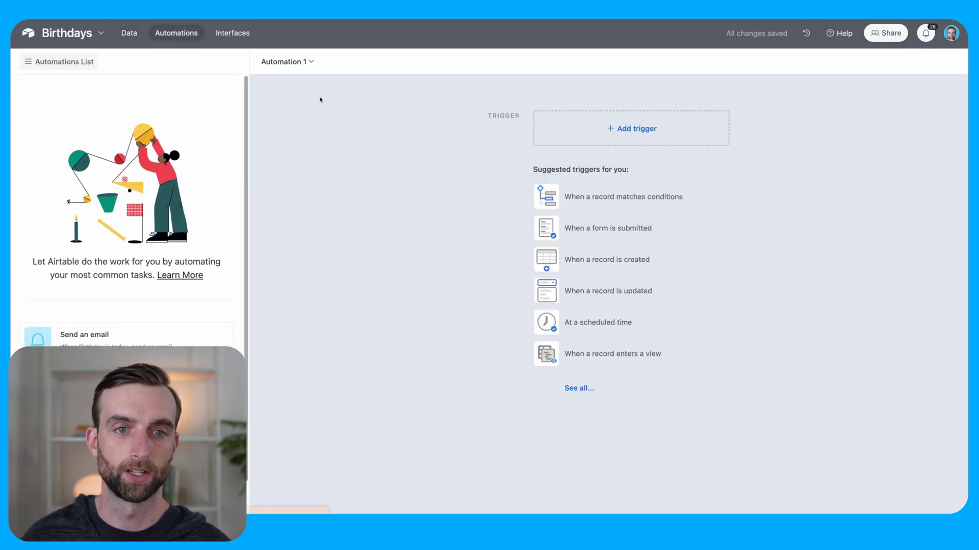
left_click(292, 62)
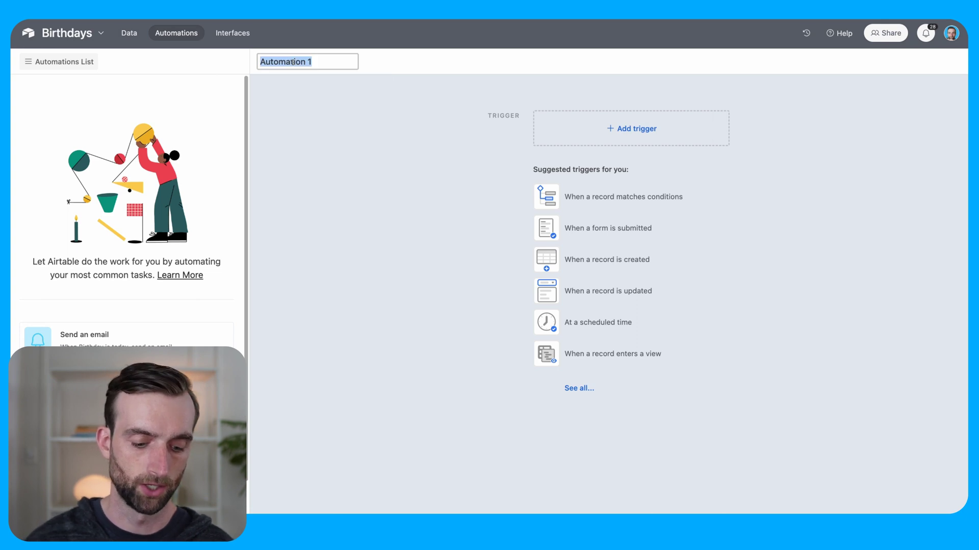
type("Search")
key("BackSpace")
key("BackSpace")
key("BackSpace")
key("BackSpace")
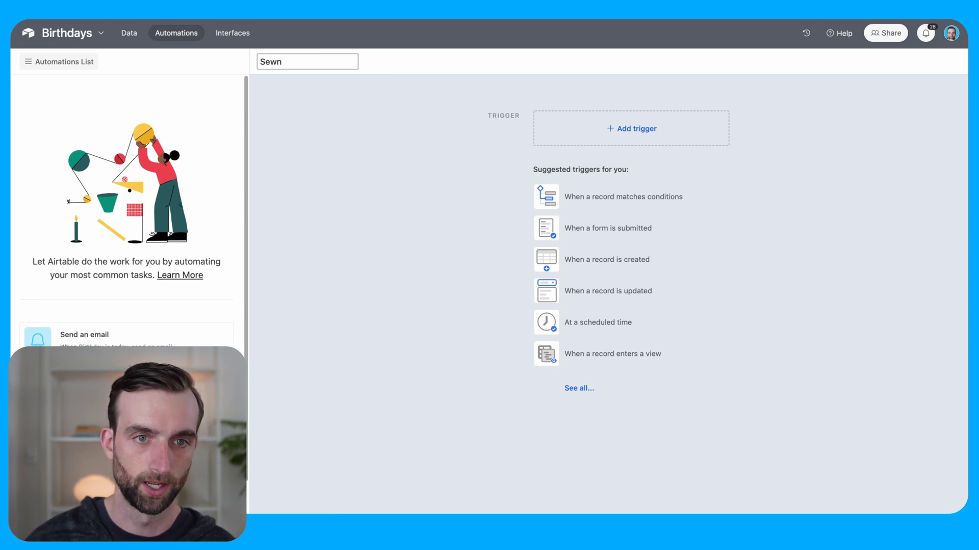
type("end Birthday Reminder")
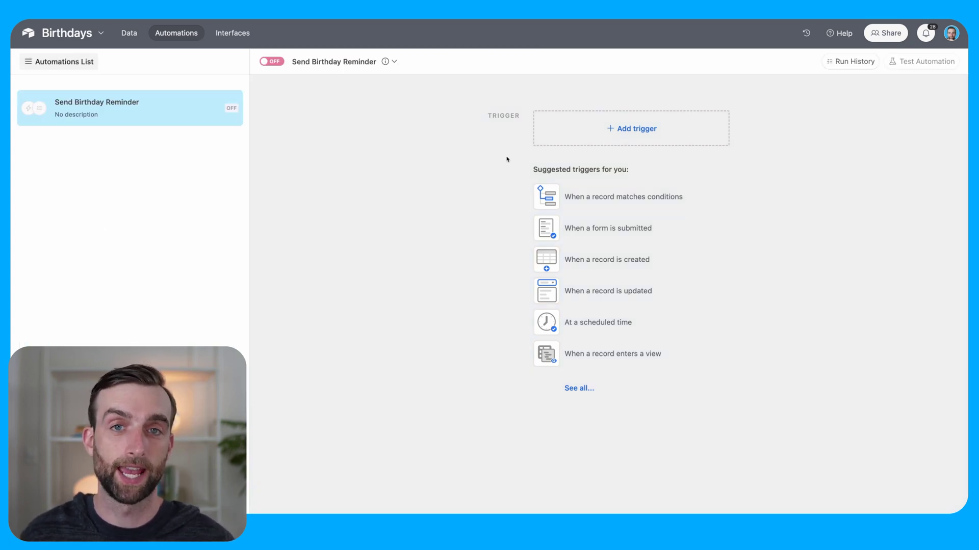
Step: Add a 'When record matches conditions' trigger on Birthdays where This Year's Birthday is today
left_click(633, 130)
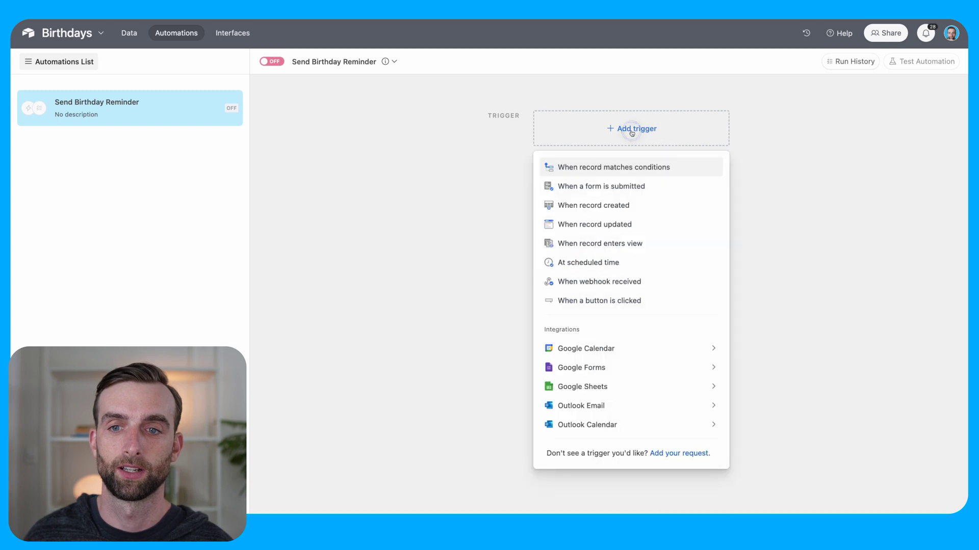
left_click(605, 170)
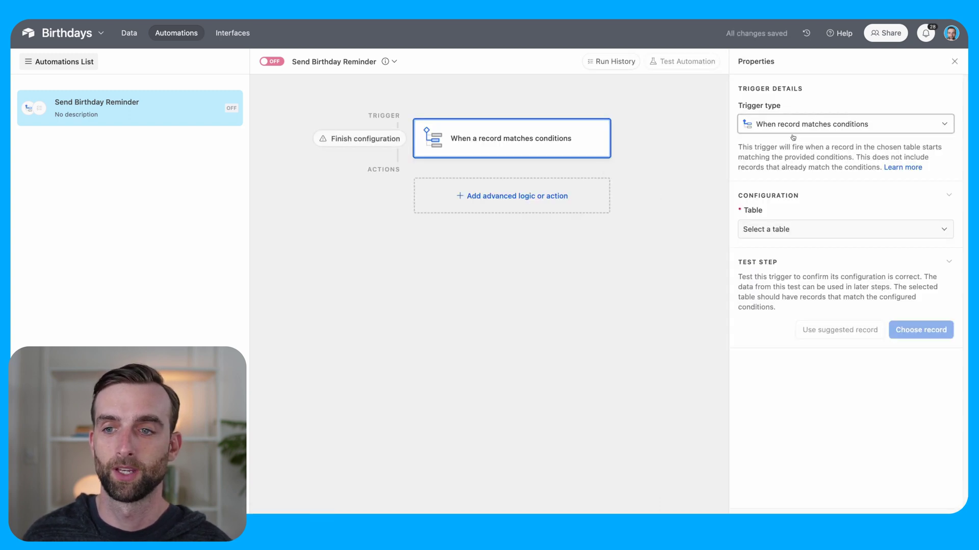
left_click(809, 230)
left_click(791, 270)
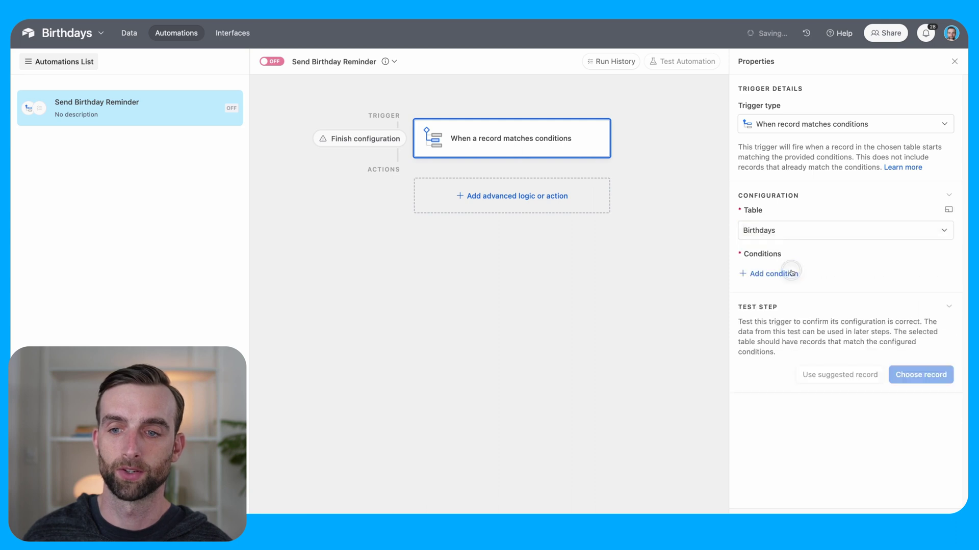
left_click(781, 274)
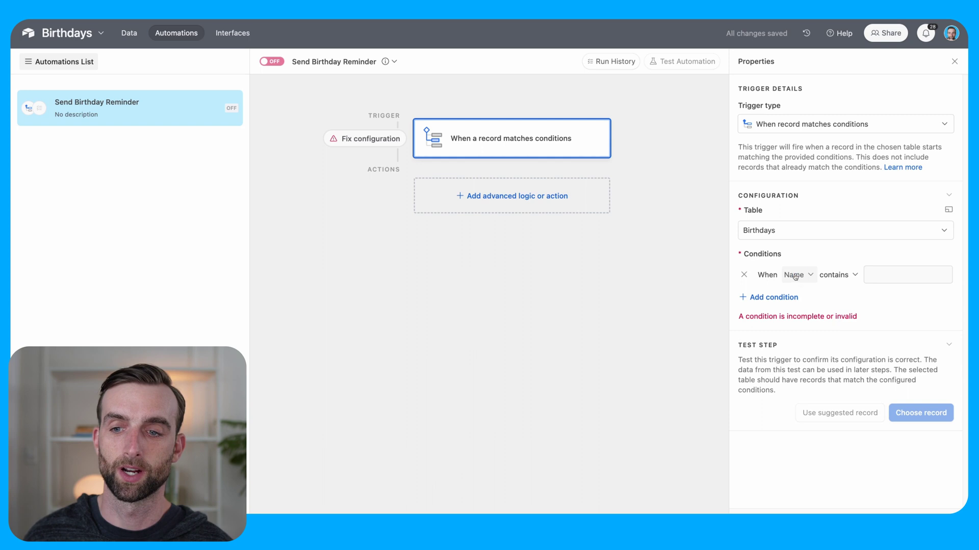
left_click(795, 277)
scroll(836, 377, "down", 1)
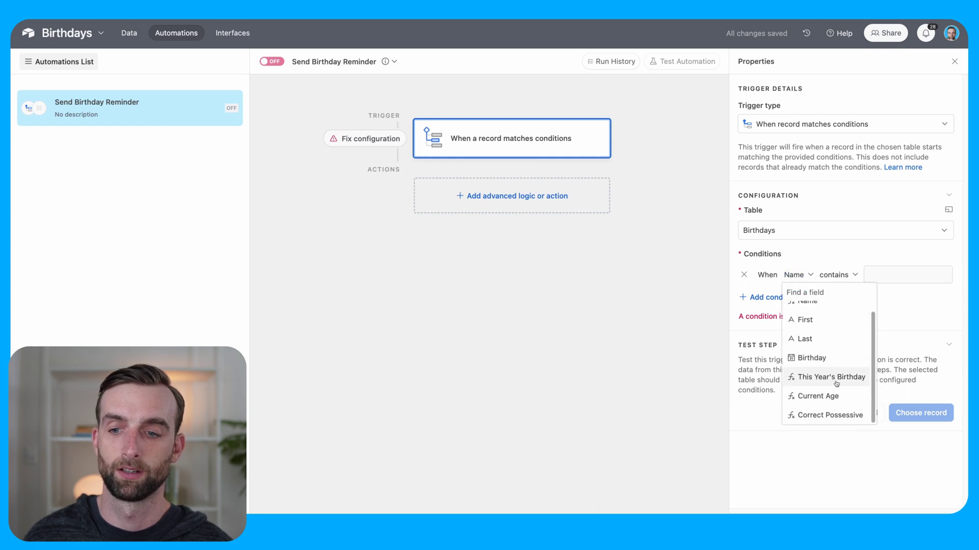
left_click(834, 378)
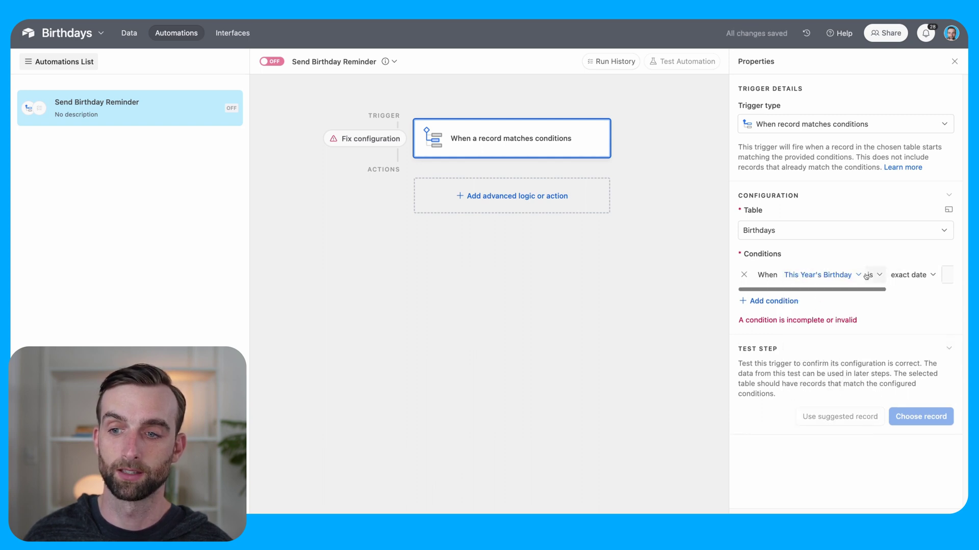
left_click(902, 275)
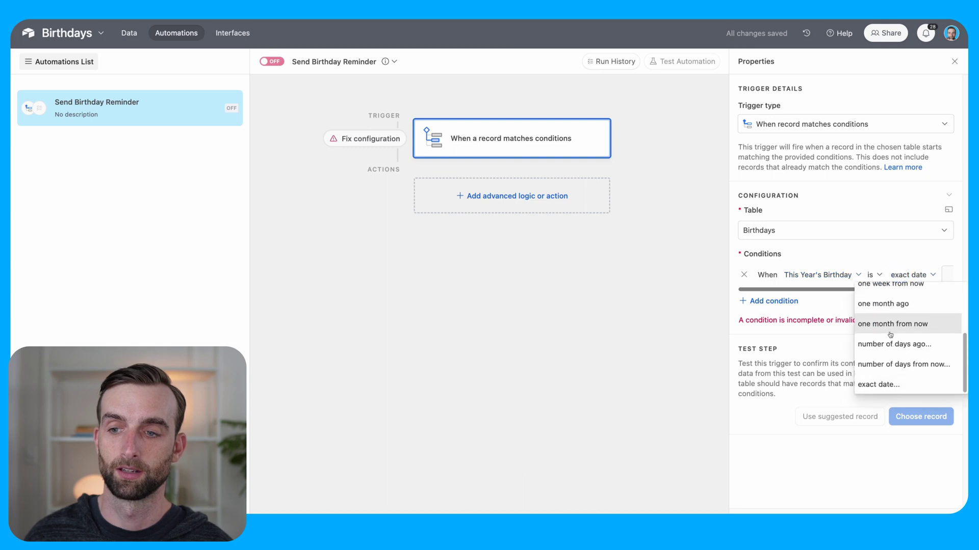
scroll(866, 331, "up", 5)
left_click(883, 294)
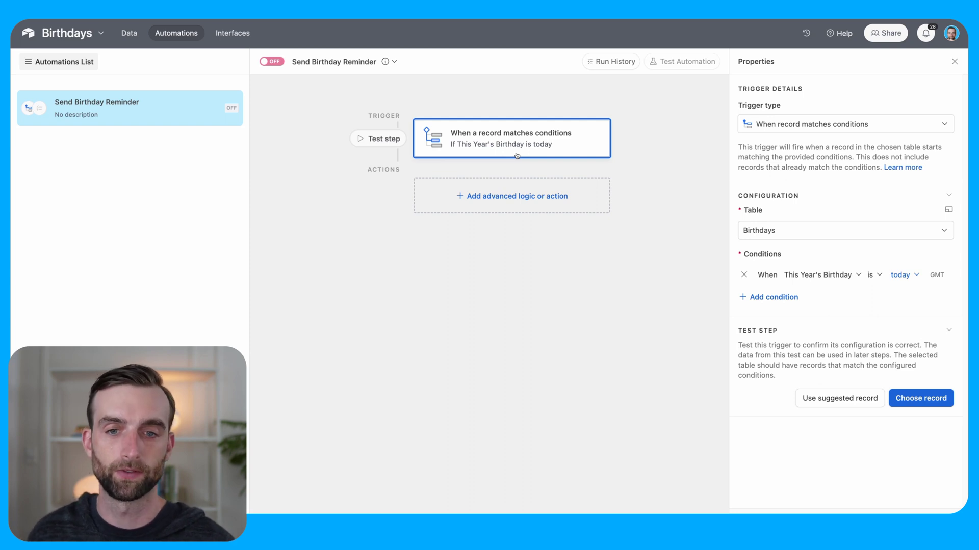
Step: Add a Gmail Send email action after the Send Birthday Reminder trigger
left_click(505, 203)
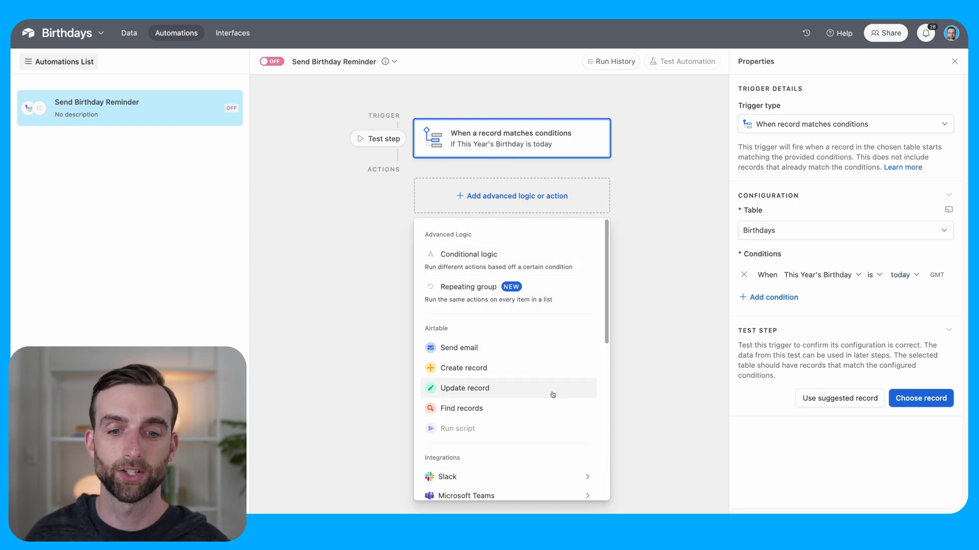
scroll(557, 399, "down", 2)
mouse_move(546, 430)
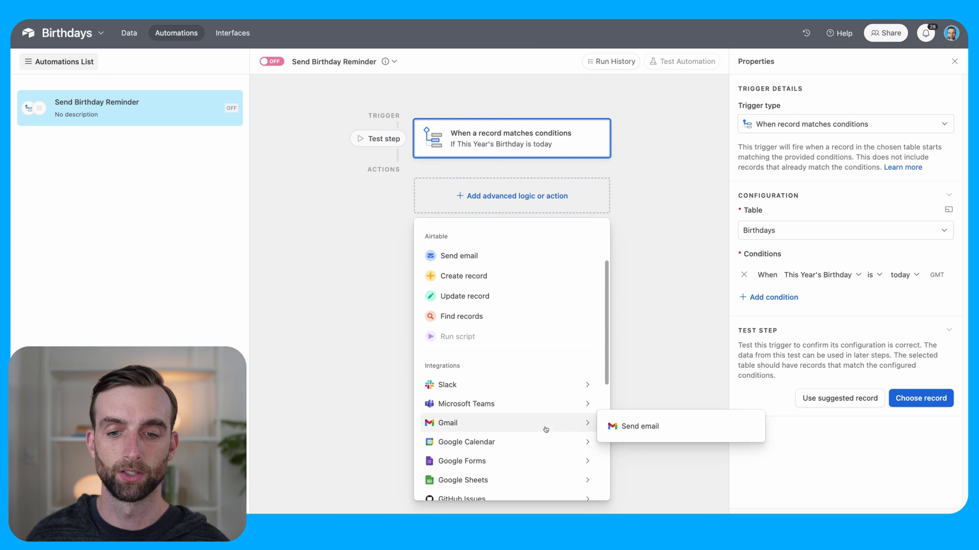
left_click(629, 426)
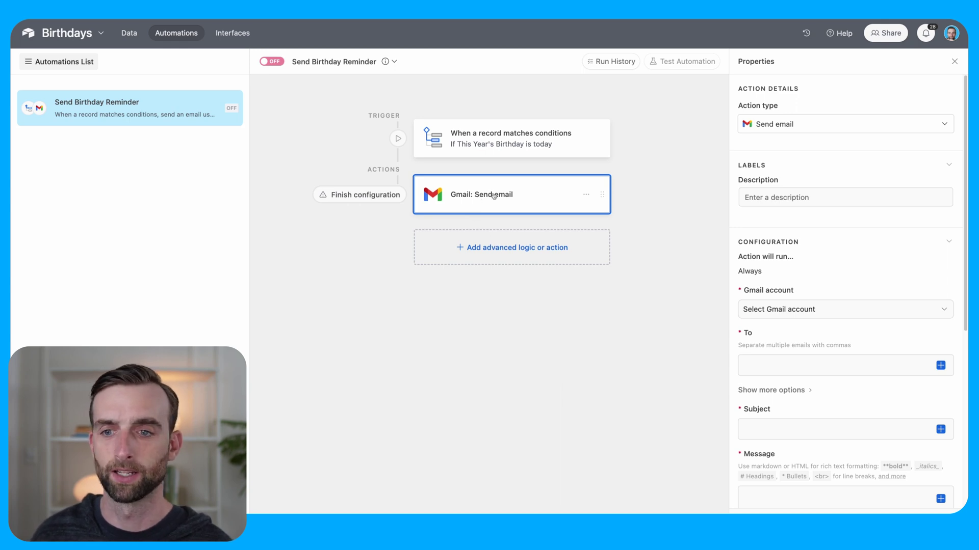
left_click(811, 318)
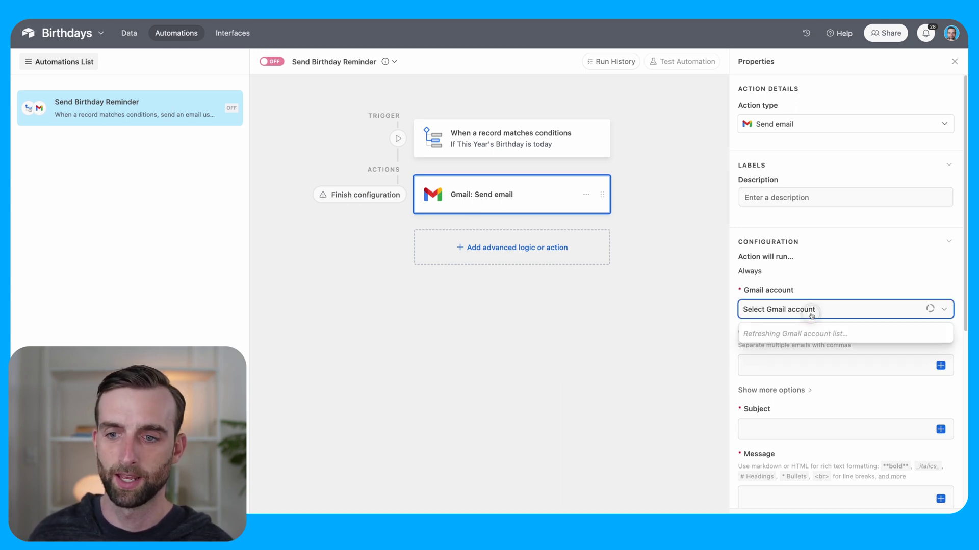
Step: Choose the sending Gmail account and enter the recipient's e-mail address
left_click(808, 380)
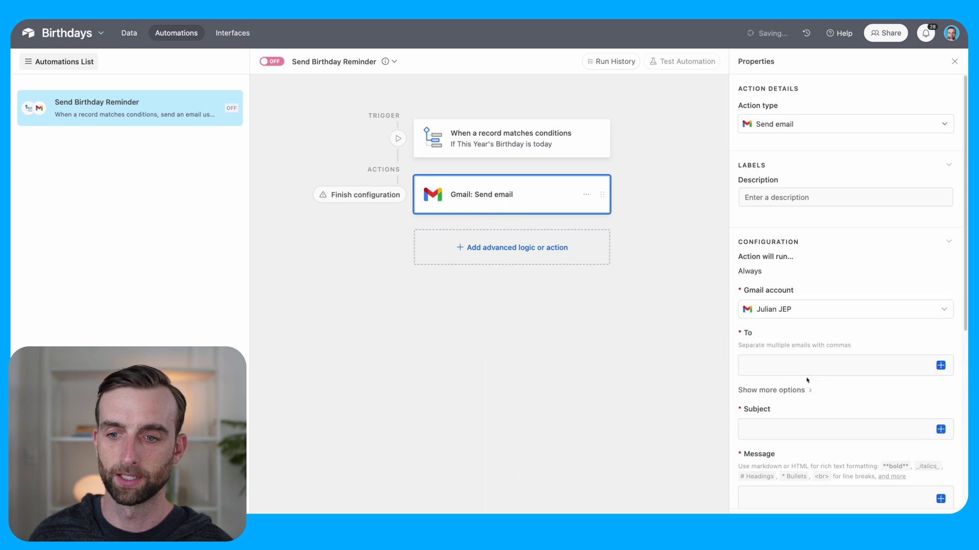
left_click(908, 368)
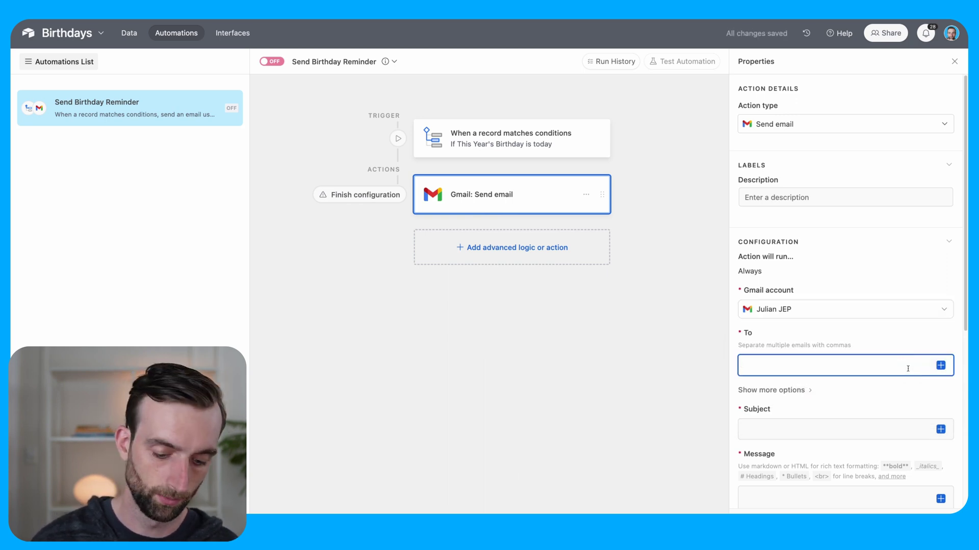
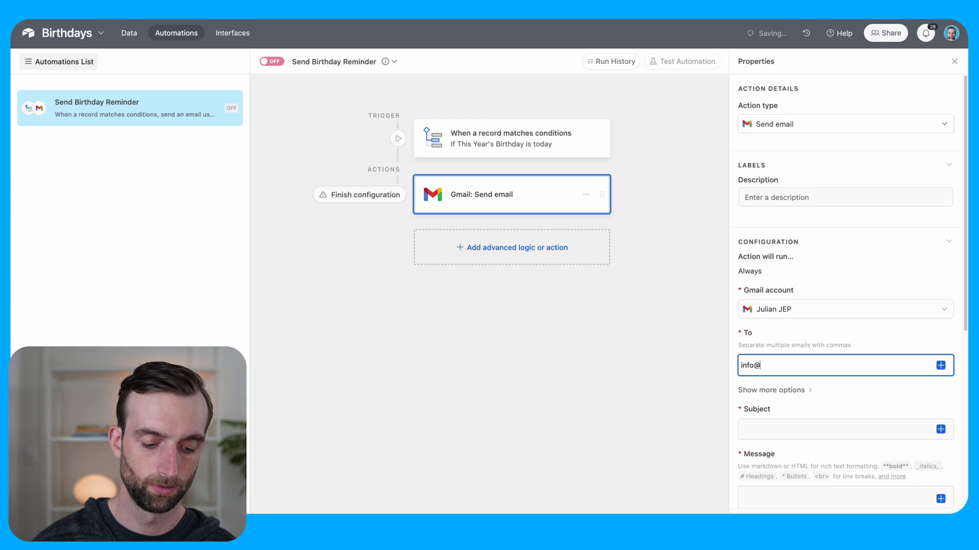
Step: Set the subject to "It's [Correct Possessive] Birthday!"
left_click(836, 226)
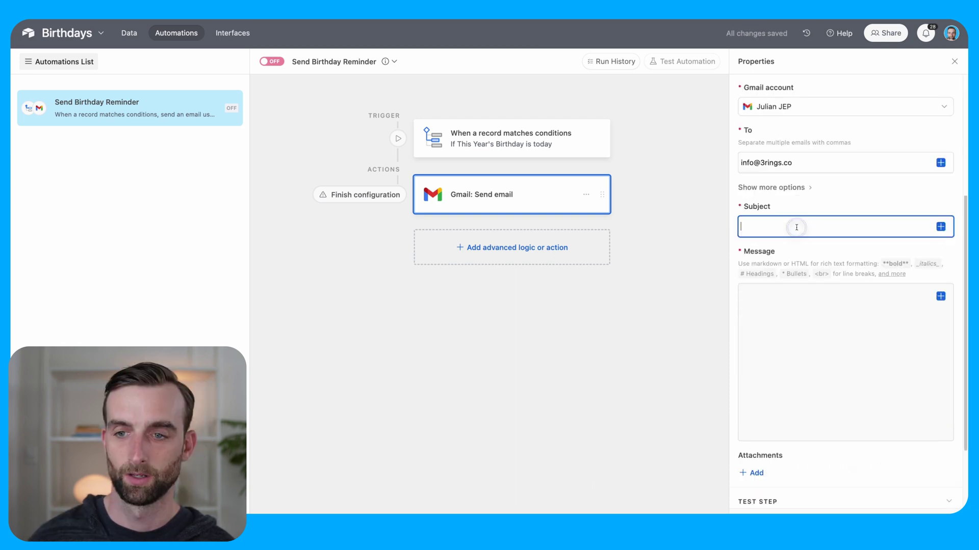
type("It")
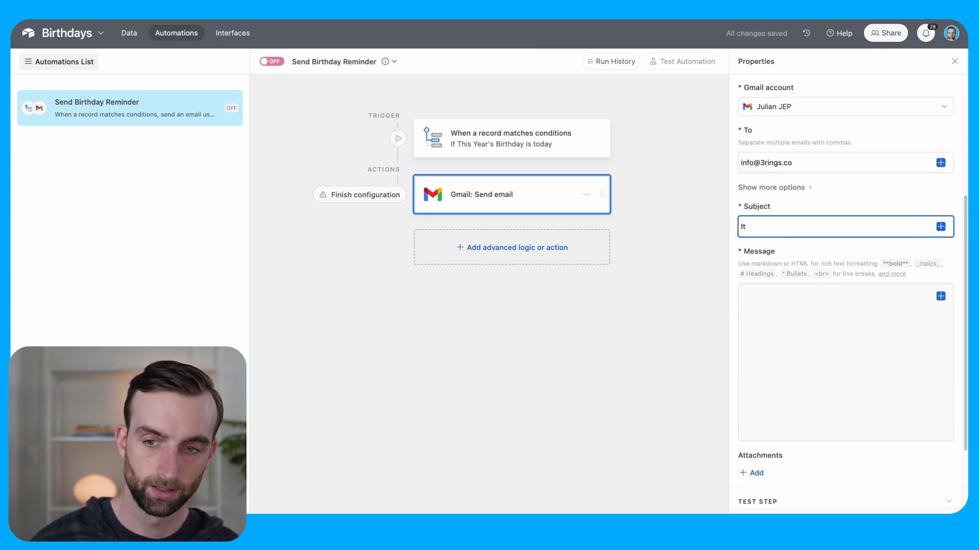
type("'s")
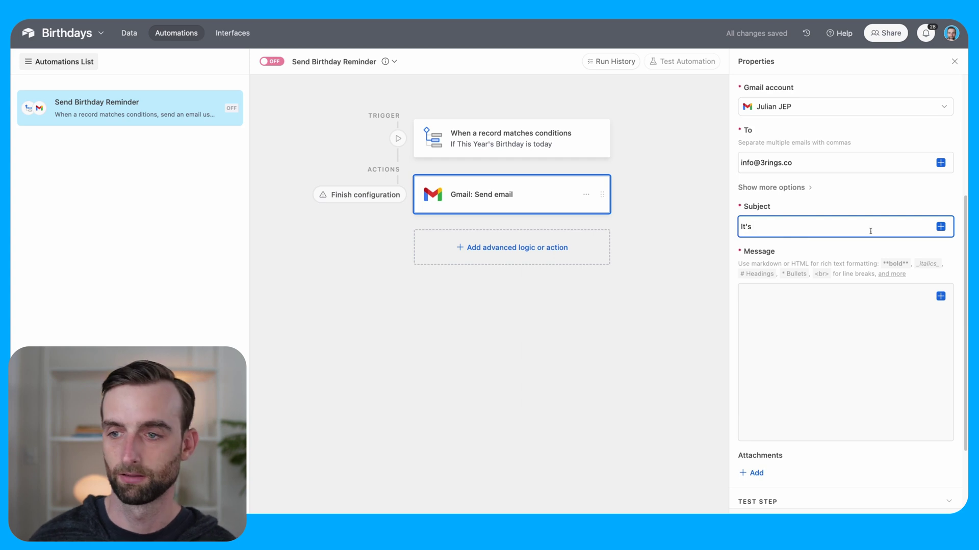
left_click(941, 227)
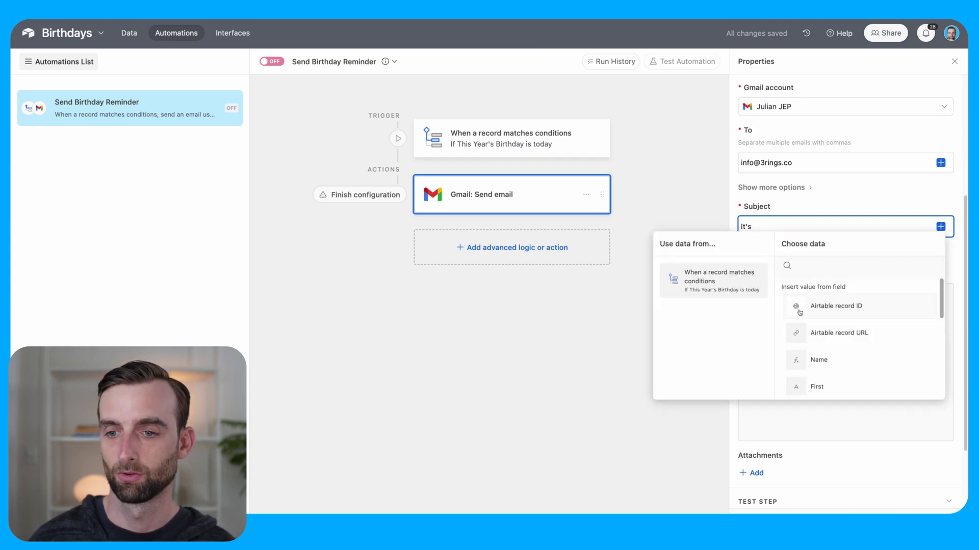
scroll(800, 312, "down", 5)
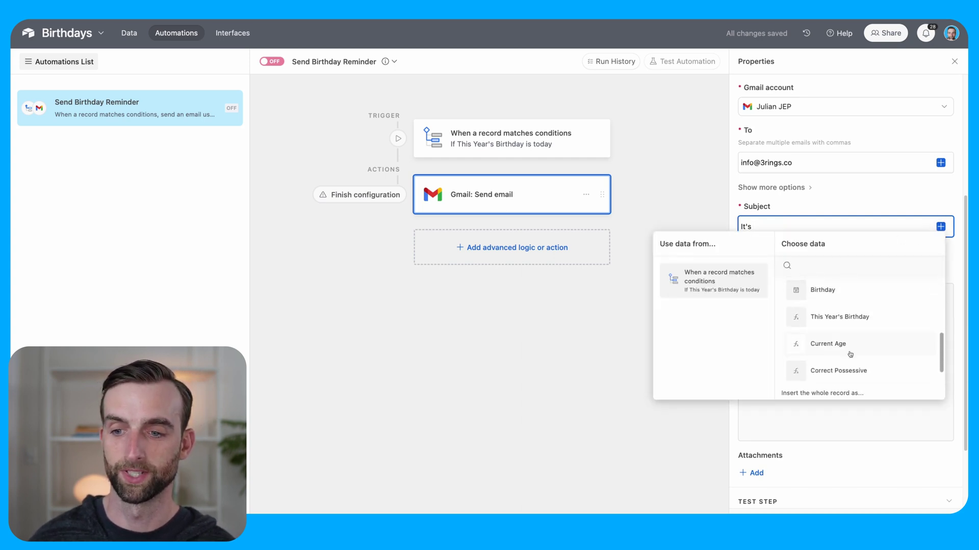
left_click(848, 368)
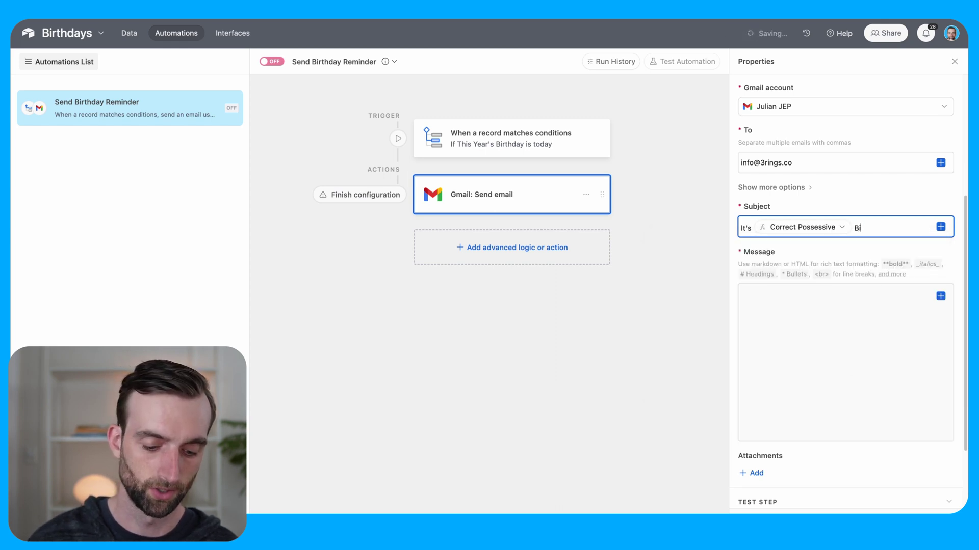
type("Birthday")
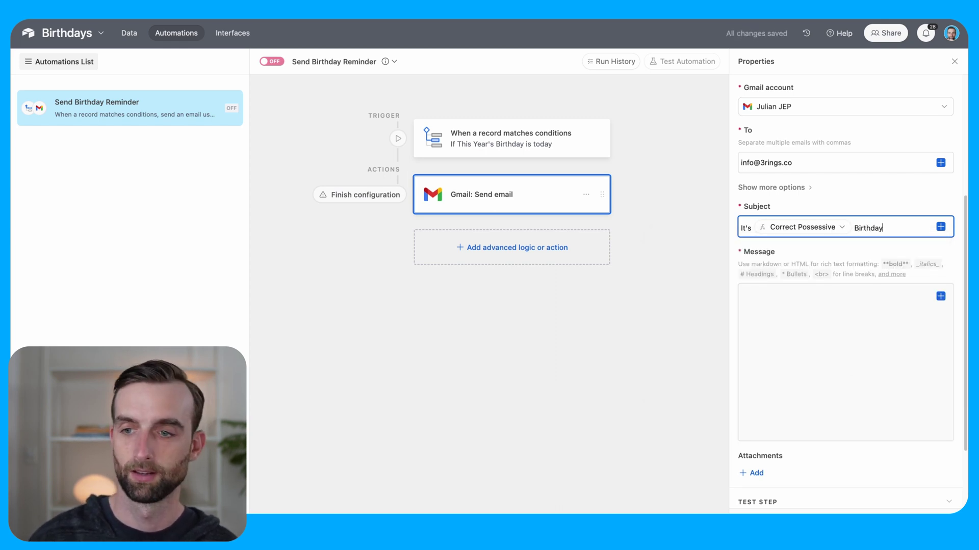
type("!")
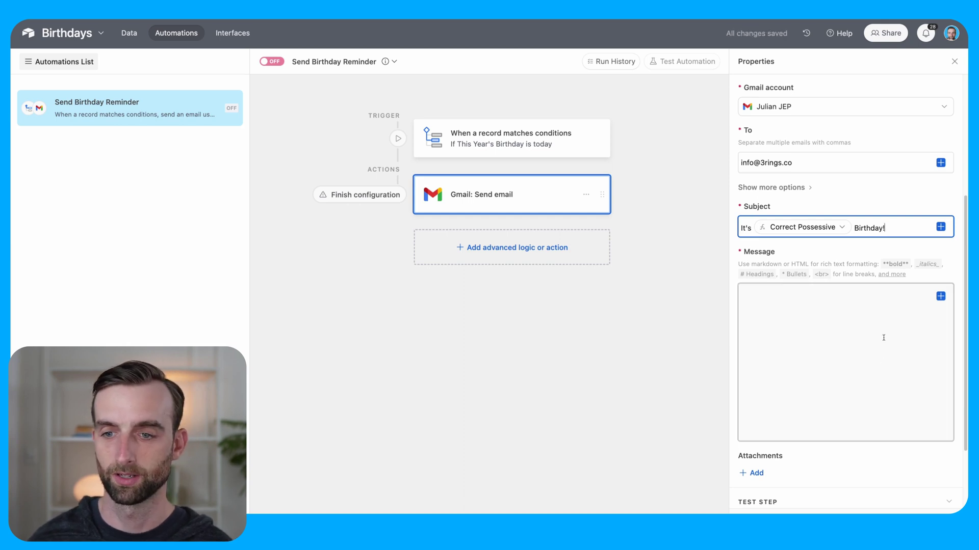
Step: Write the message "[Name] is [Current Age] years old. Wish them a happy birthday!" and start a test
left_click(796, 312)
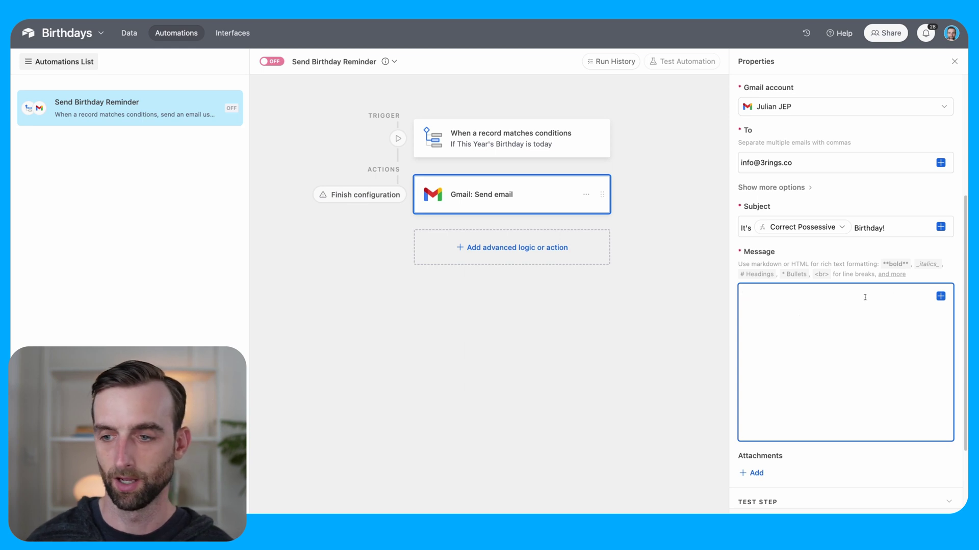
left_click(940, 297)
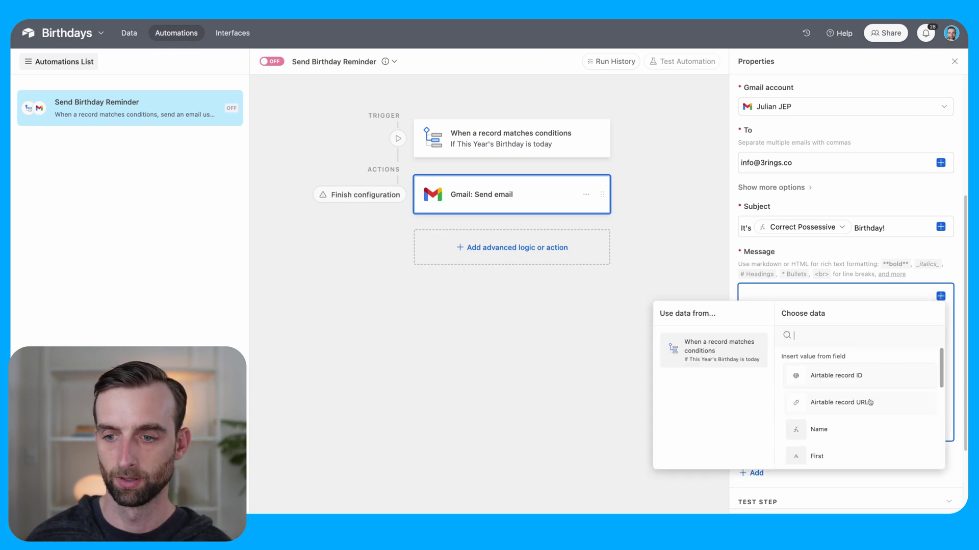
left_click(861, 431)
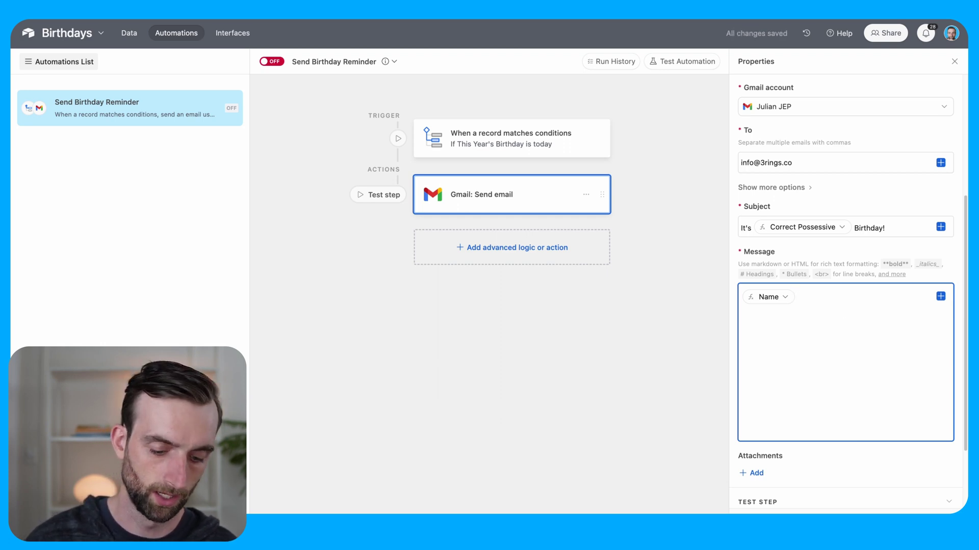
type("is")
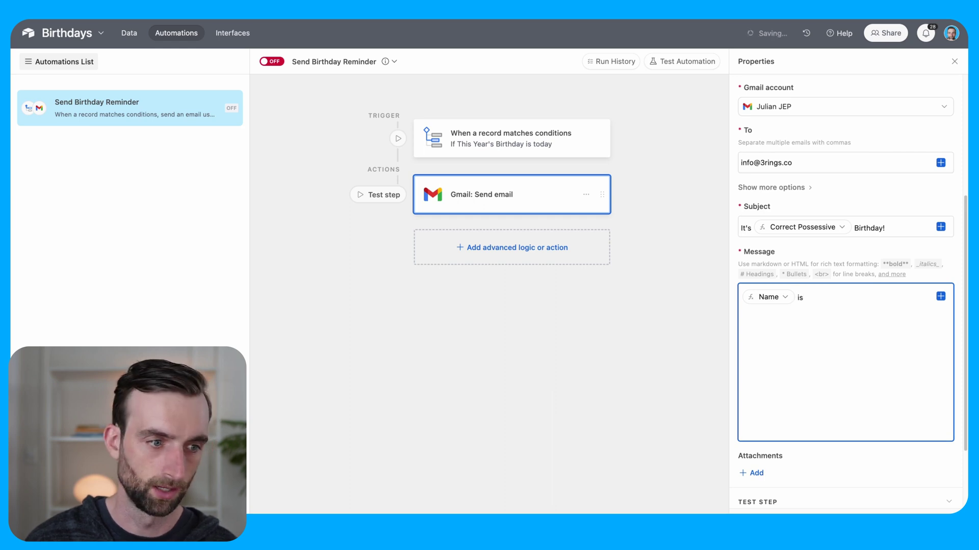
left_click(941, 297)
scroll(890, 402, "down", 5)
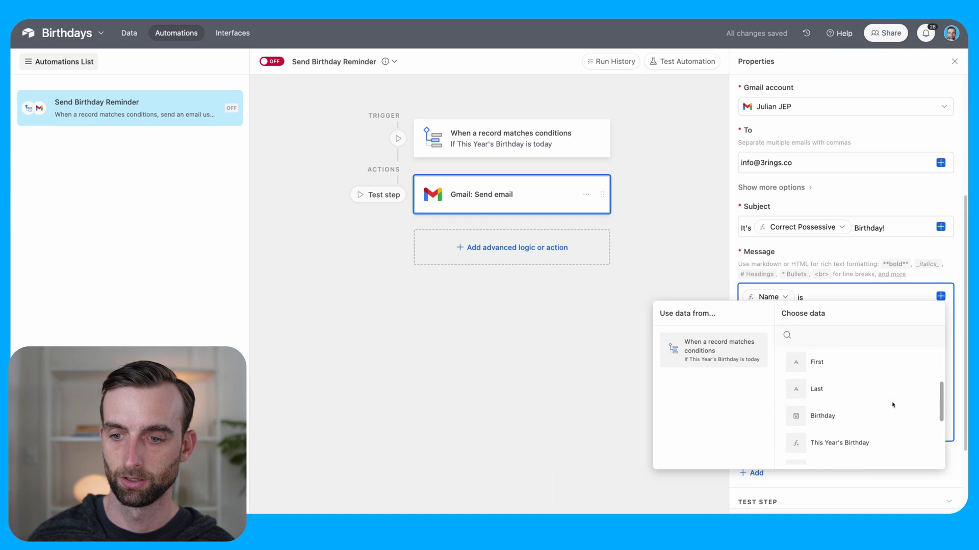
scroll(893, 405, "down", 1)
left_click(880, 444)
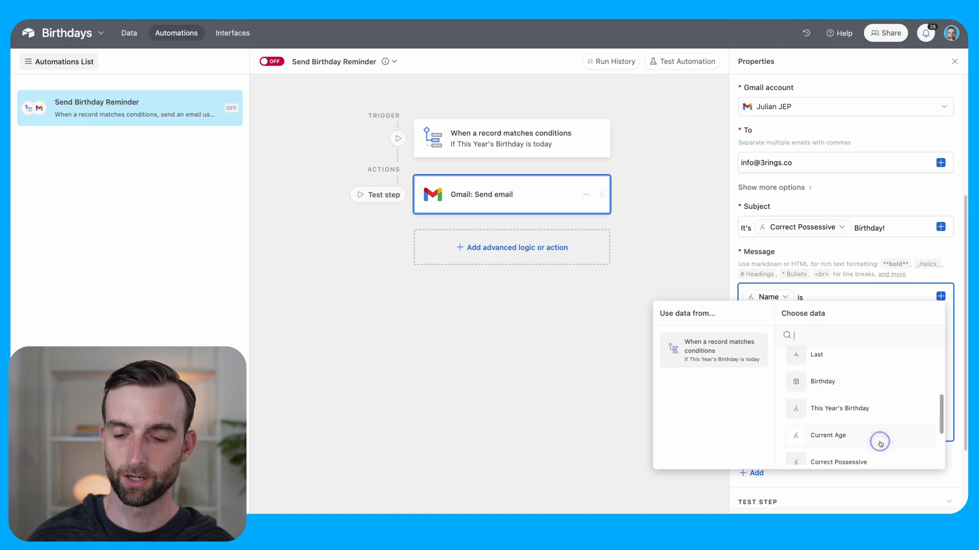
type("years ")
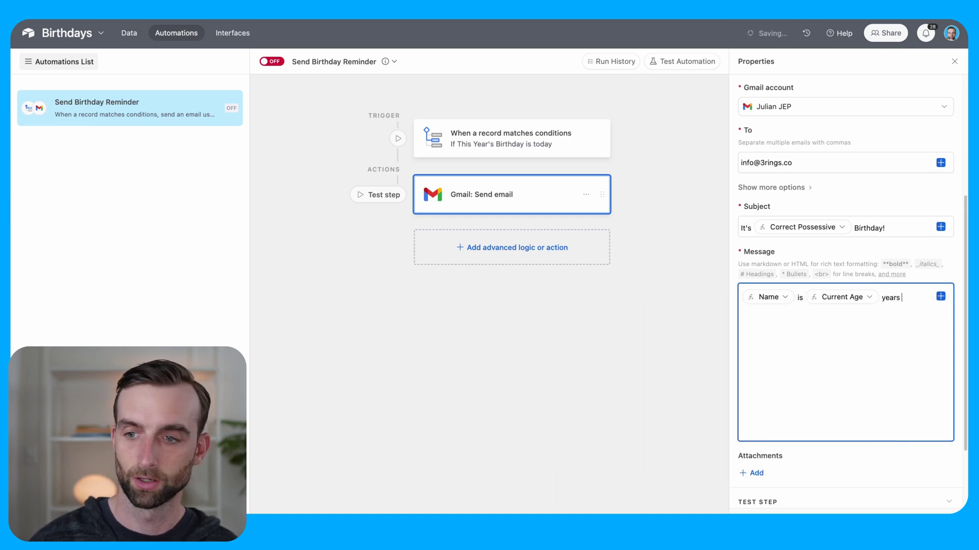
type("old.")
key("Return")
type("Wish them")
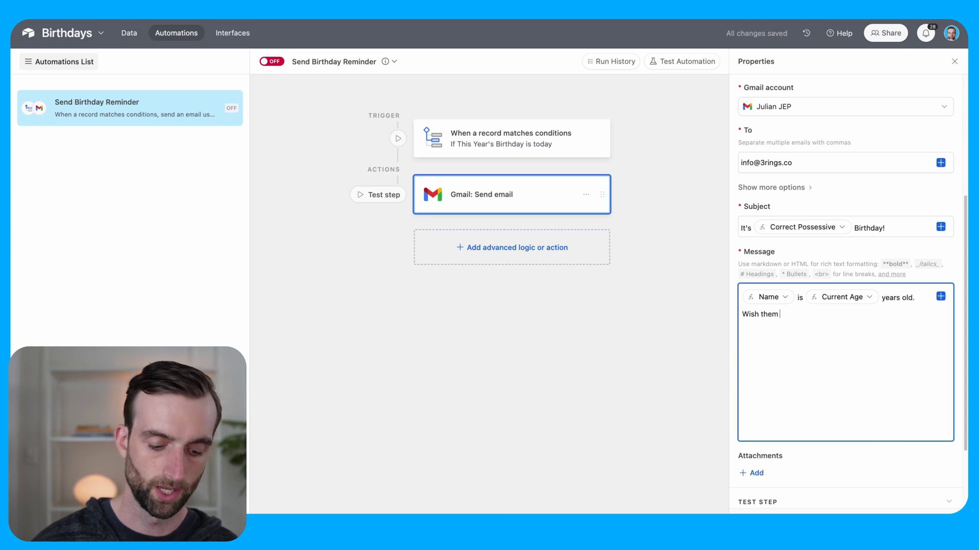
type(" a hap")
type("py birthday!")
scroll(746, 320, "down", 2)
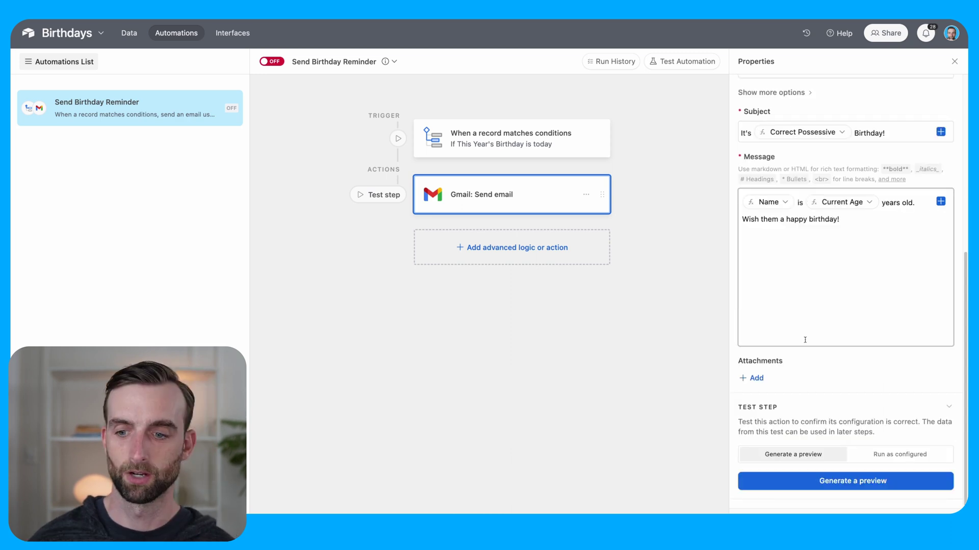
left_click(867, 481)
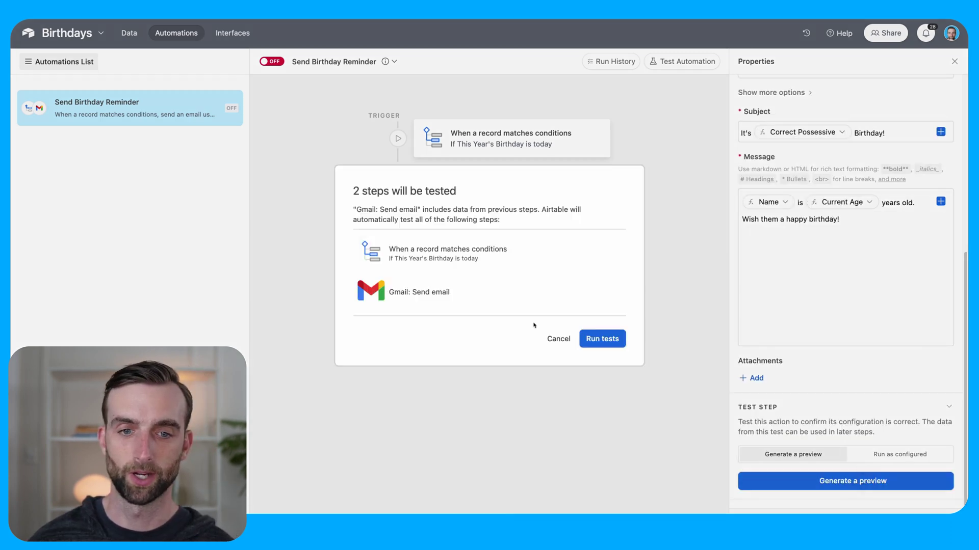
Step: Test the Send Birthday Reminder automation on a sample record, switch it on, and return to the Birthdays table
left_click(603, 338)
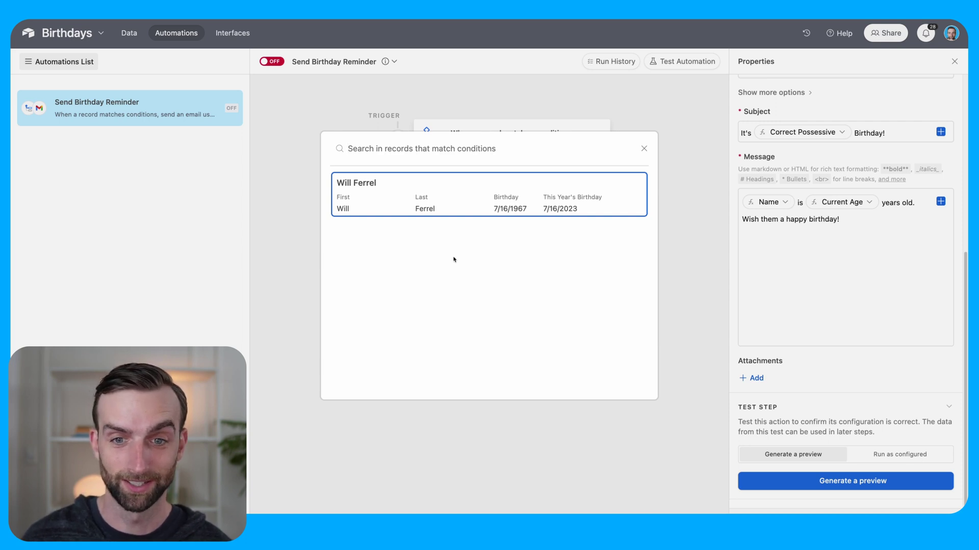
left_click(463, 198)
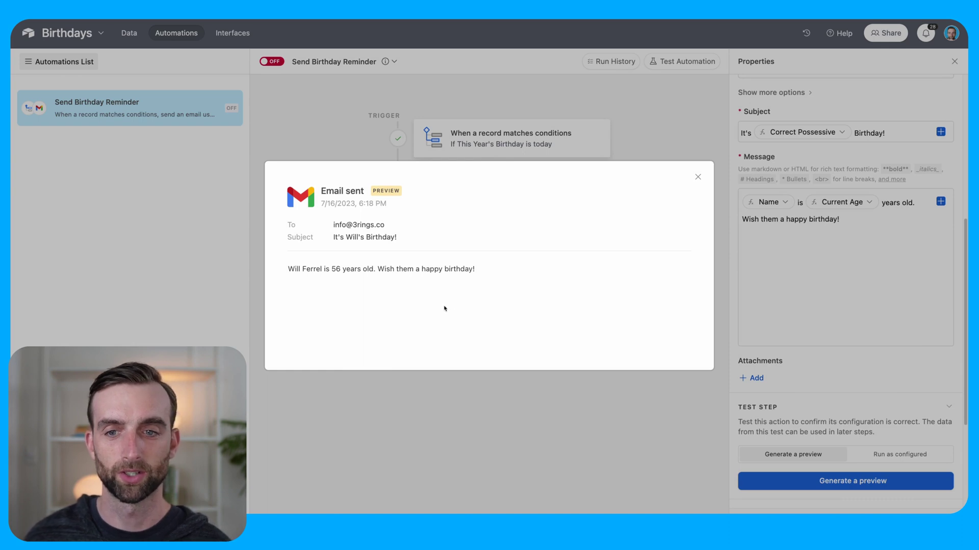
left_click(697, 177)
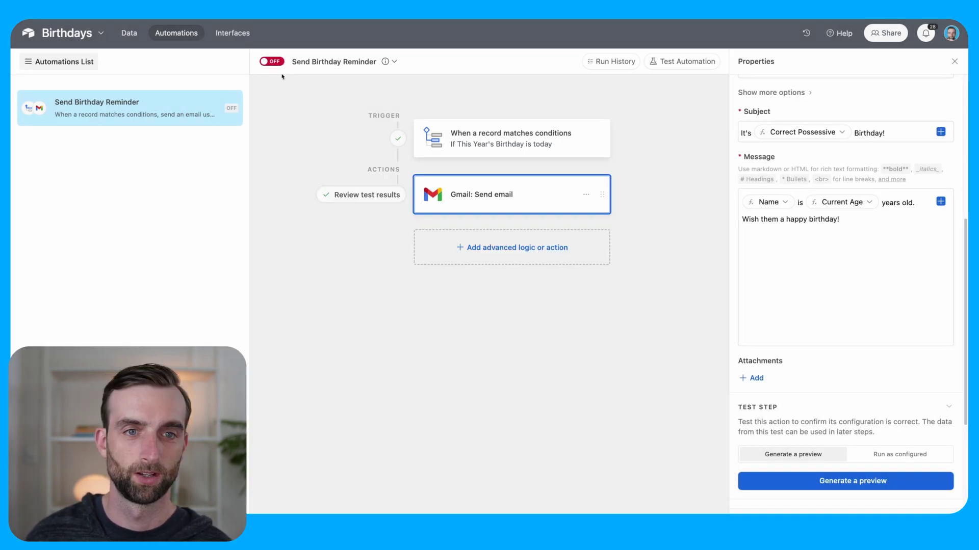
left_click(272, 62)
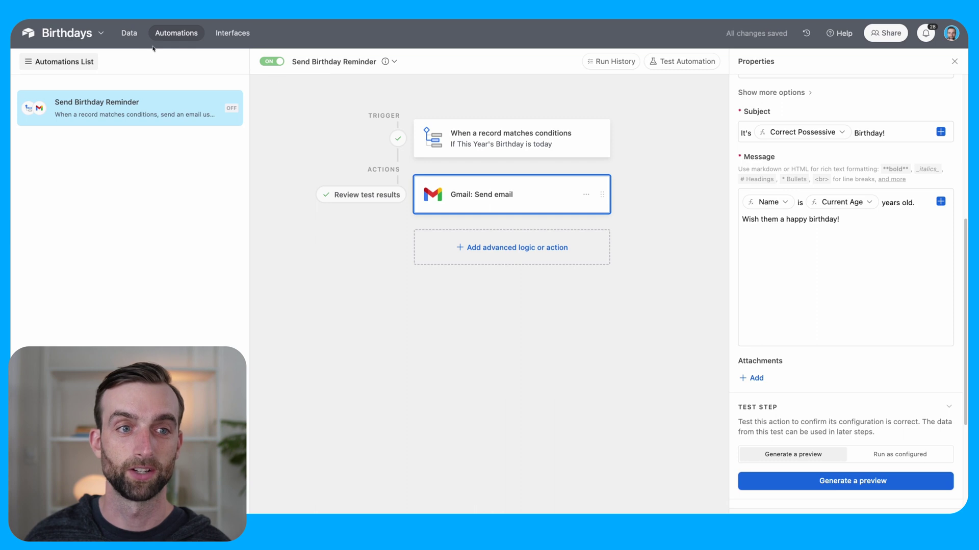
left_click(125, 33)
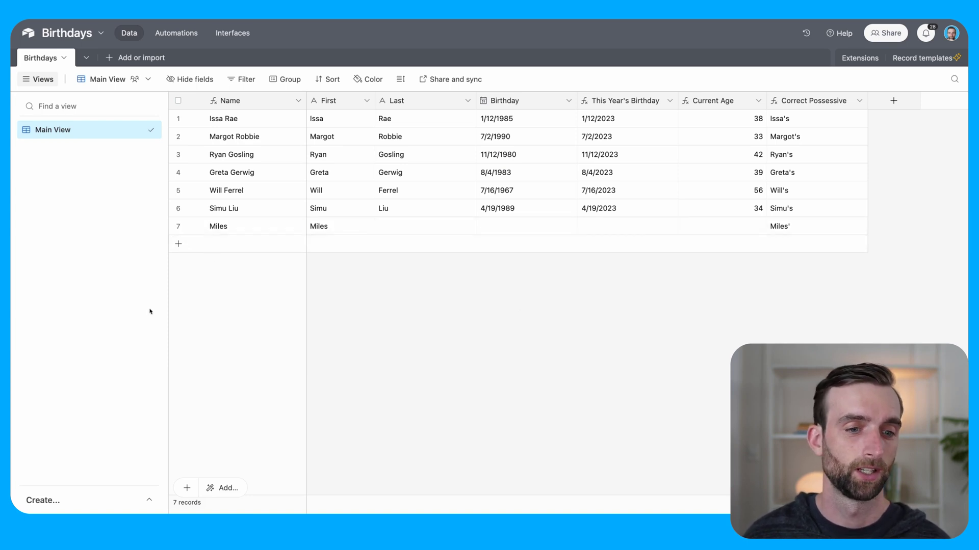
Step: Create a new grid view named 'Recent and Upcoming Birthdays'
left_click(151, 502)
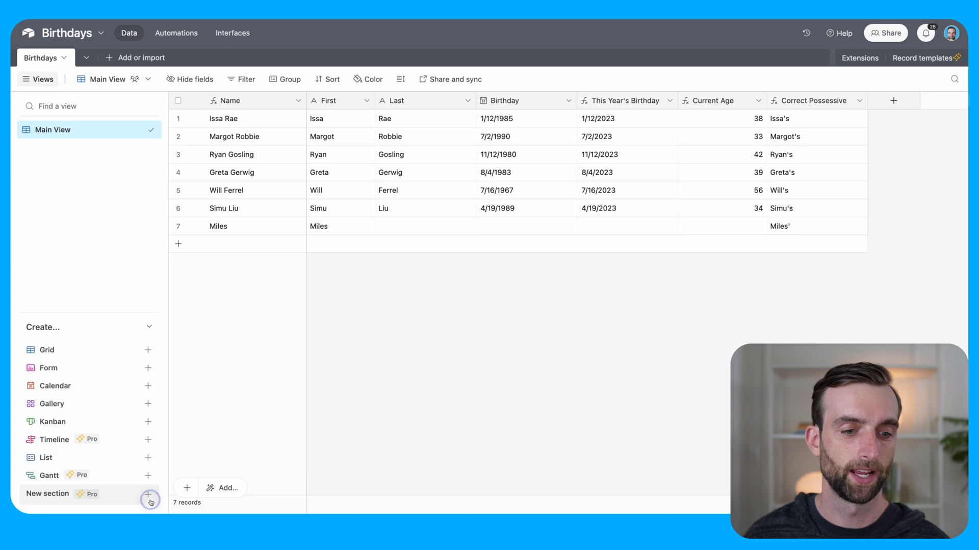
left_click(79, 350)
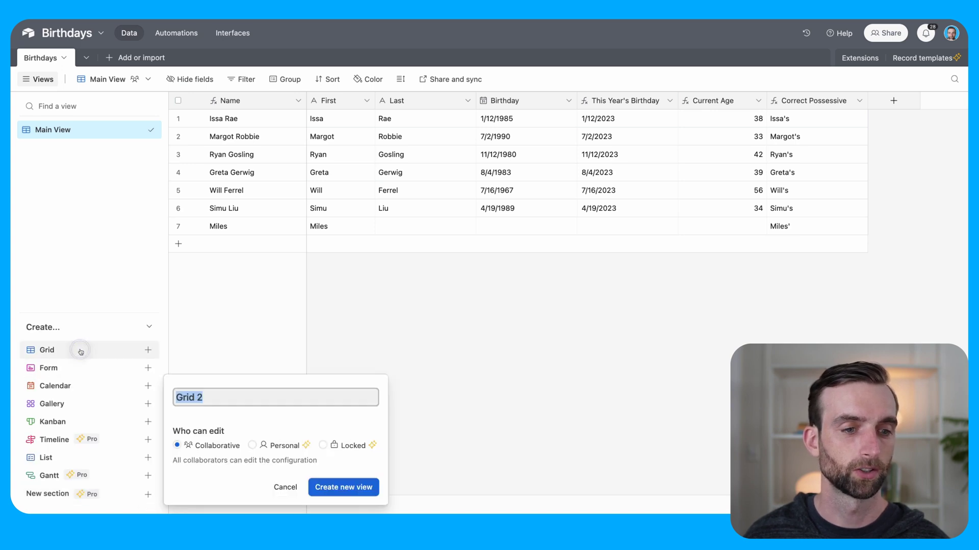
type("Re")
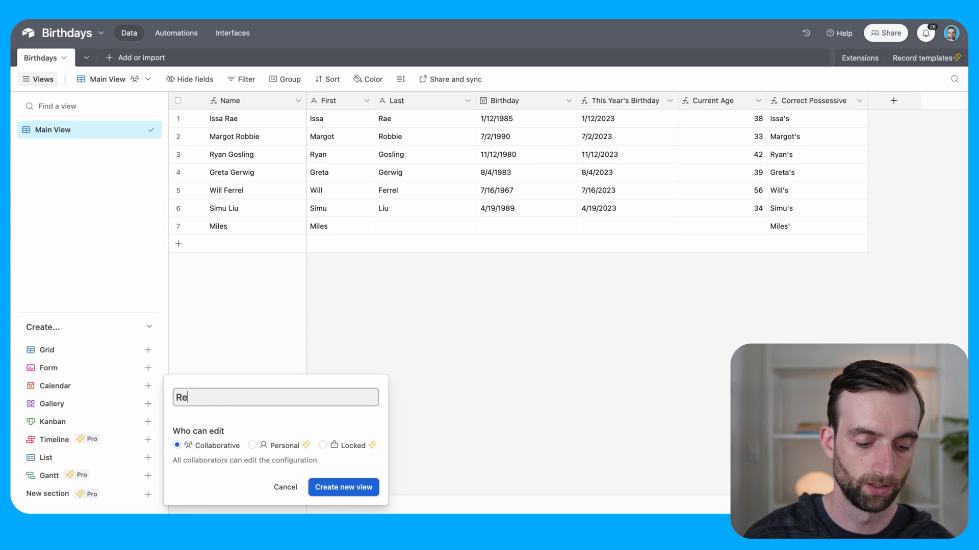
type("cent and U")
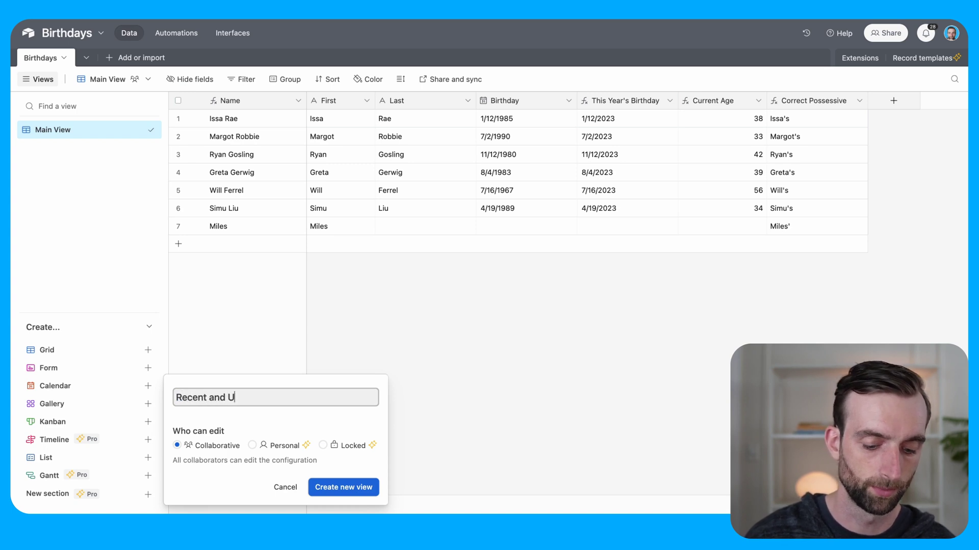
type("pcoming Birthdays")
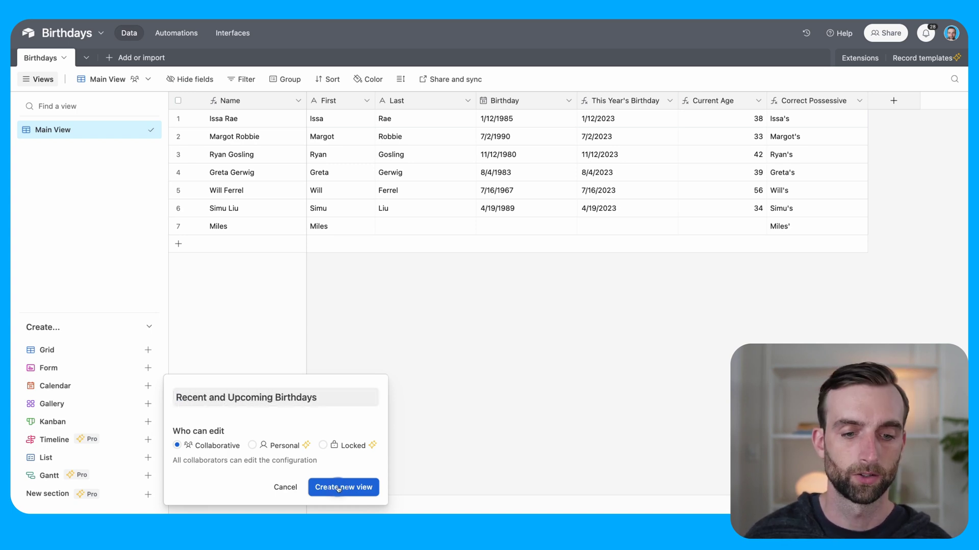
left_click(338, 487)
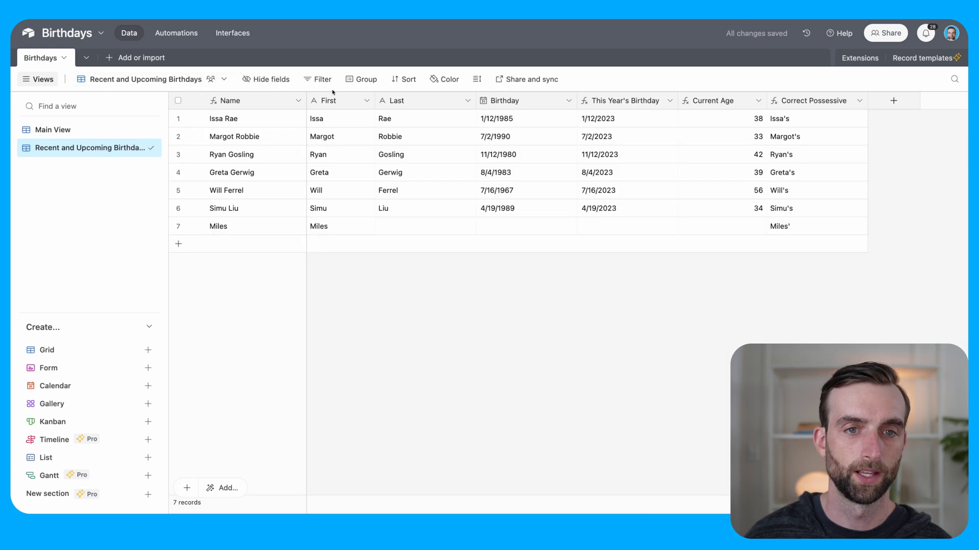
Step: Filter the view to records where This Year's Birthday is within the past week
left_click(322, 80)
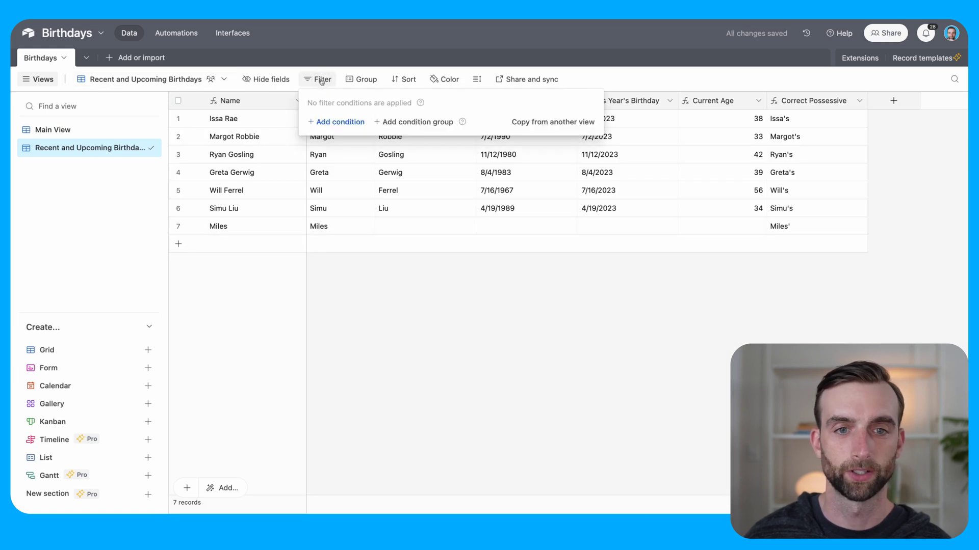
left_click(337, 124)
left_click(396, 125)
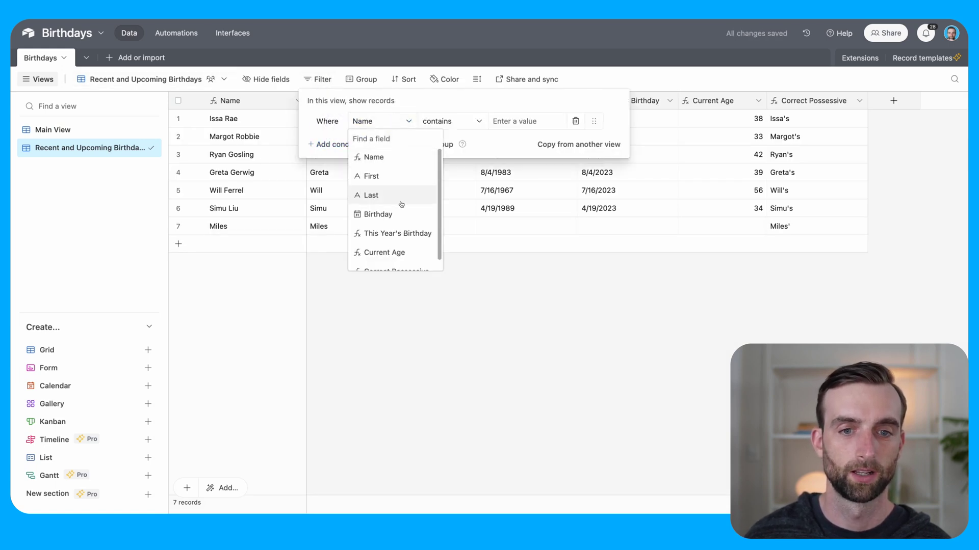
scroll(401, 206, "down", 1)
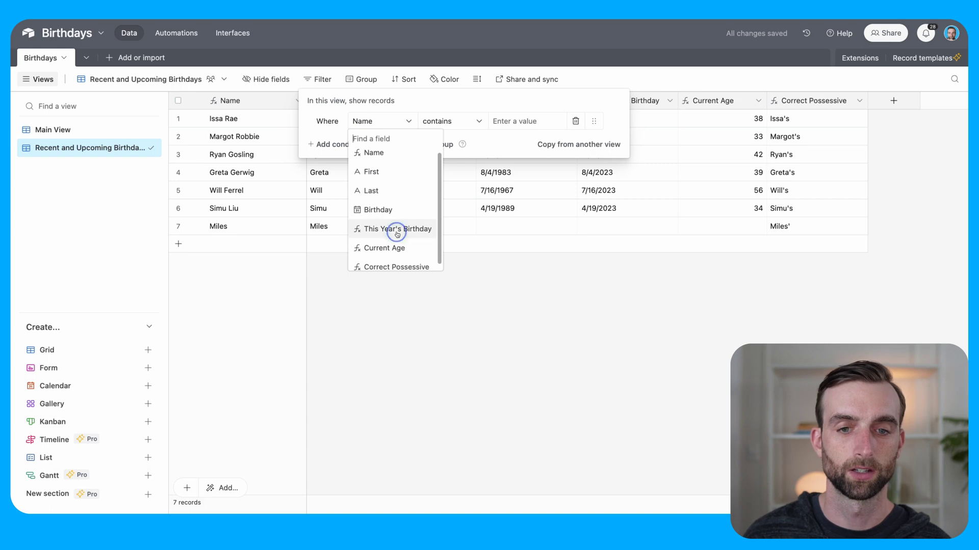
left_click(397, 230)
left_click(447, 124)
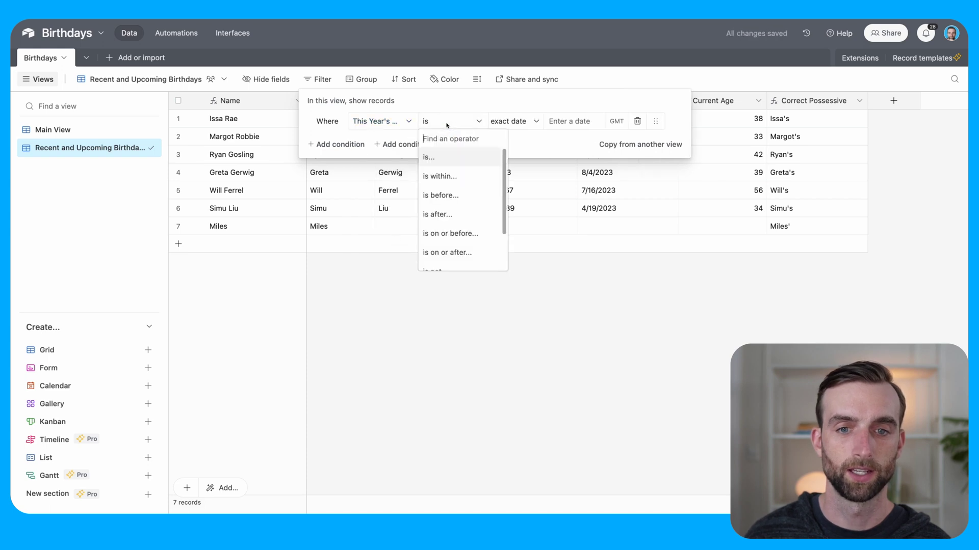
left_click(474, 178)
left_click(519, 118)
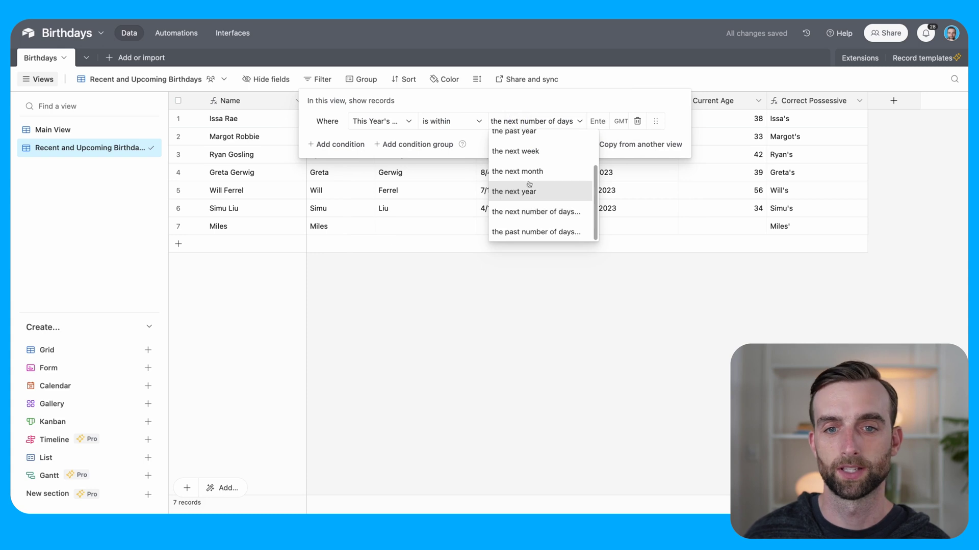
scroll(527, 179, "up", 3)
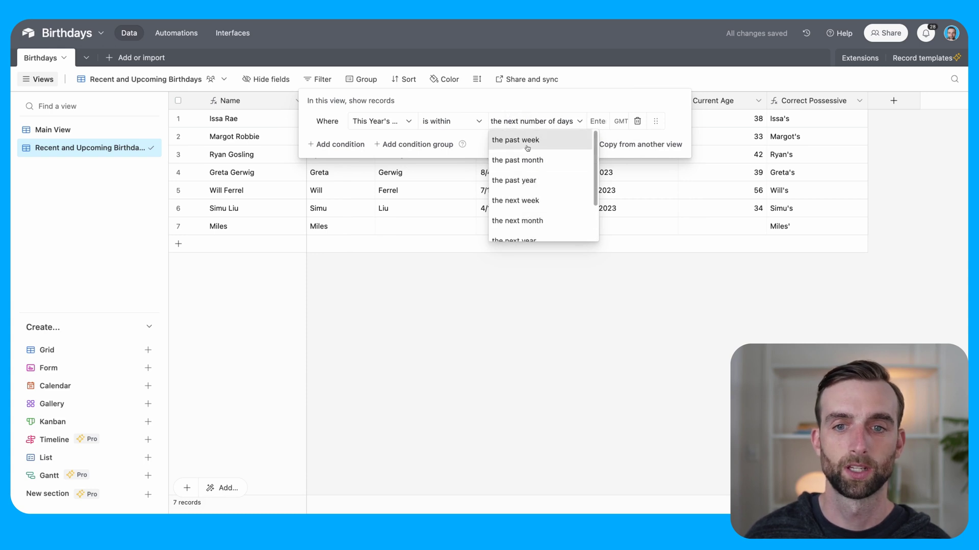
left_click(522, 140)
Step: Add an OR condition so This Year's Birthday within the next week also matches
left_click(335, 145)
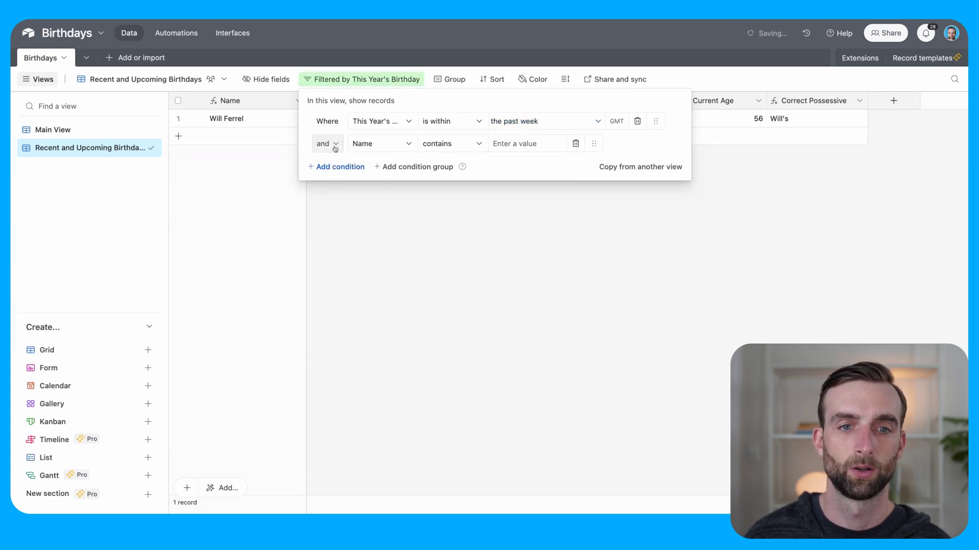
left_click(332, 145)
left_click(332, 181)
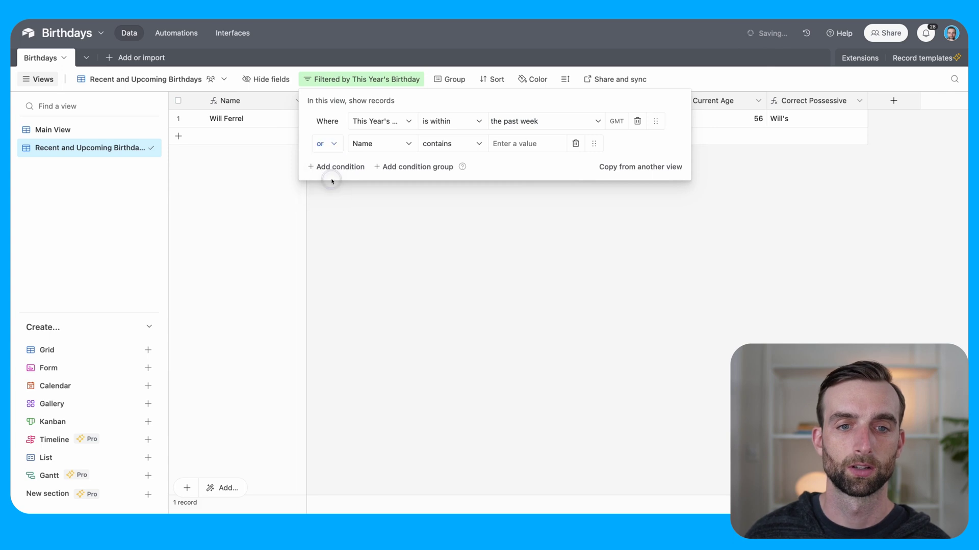
left_click(383, 144)
left_click(410, 257)
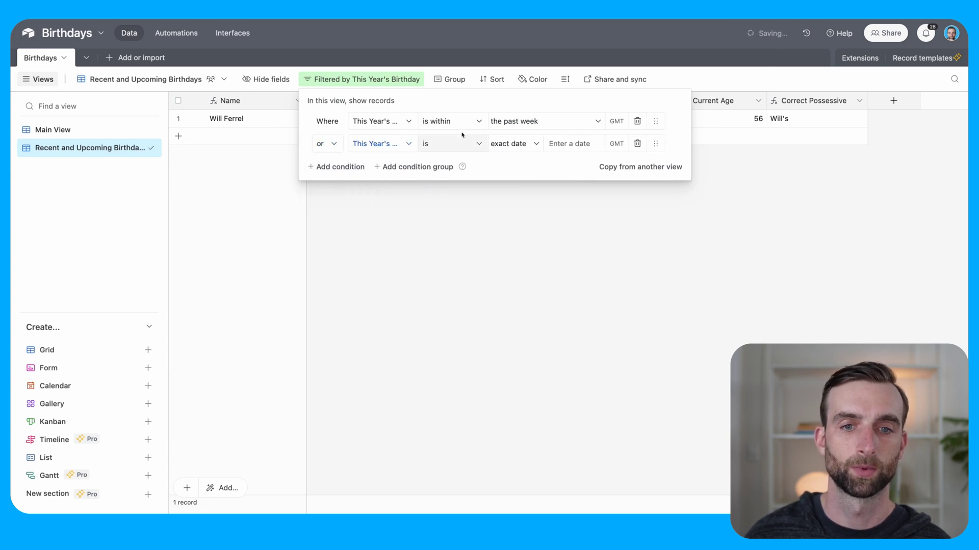
left_click(512, 144)
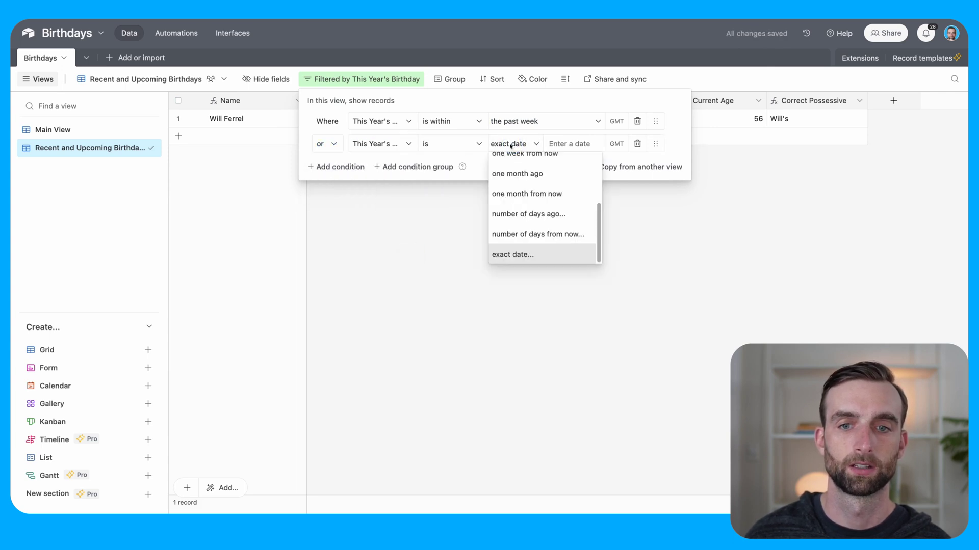
left_click(443, 147)
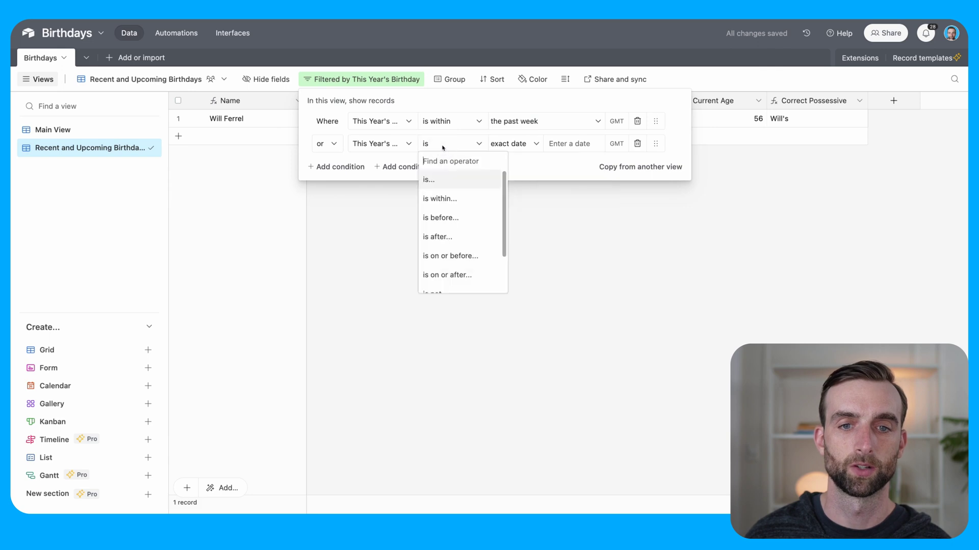
left_click(462, 200)
left_click(508, 145)
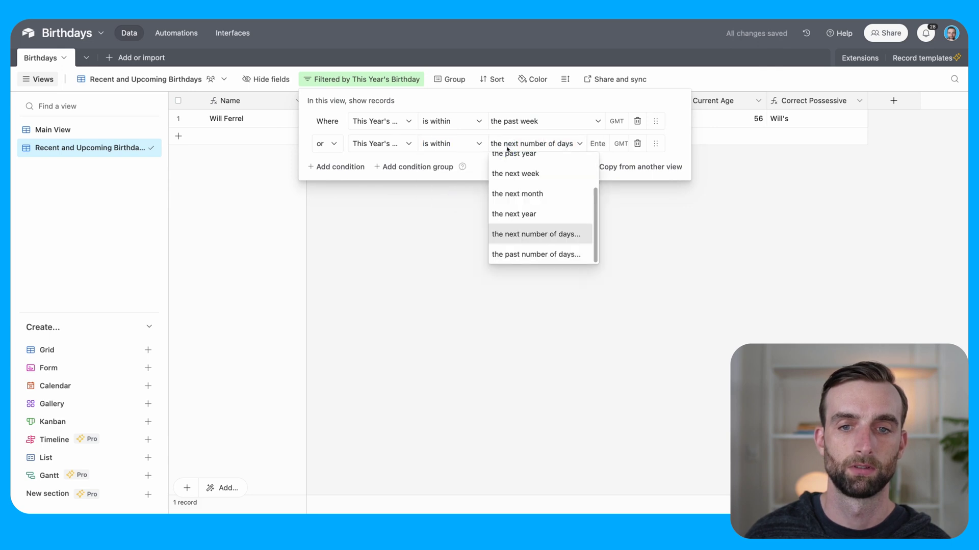
left_click(521, 184)
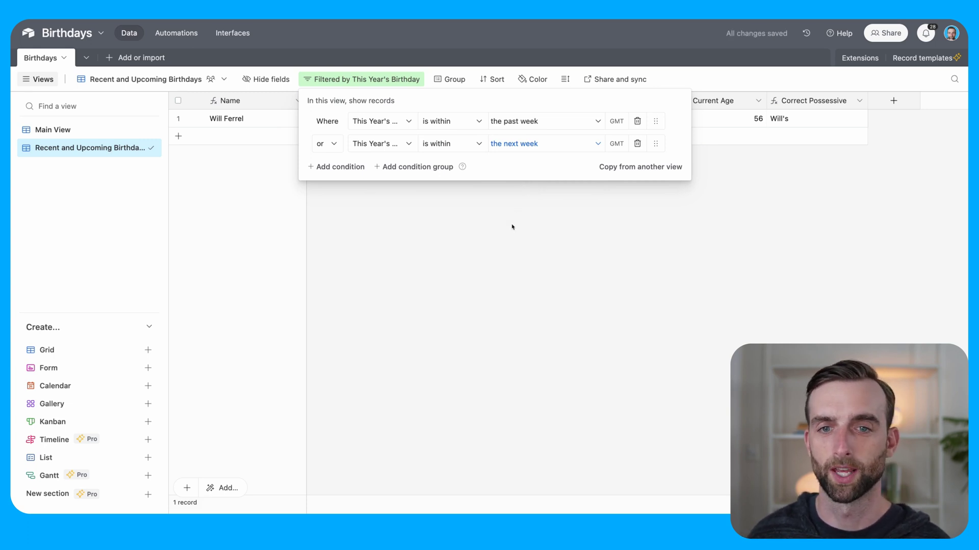
left_click(525, 237)
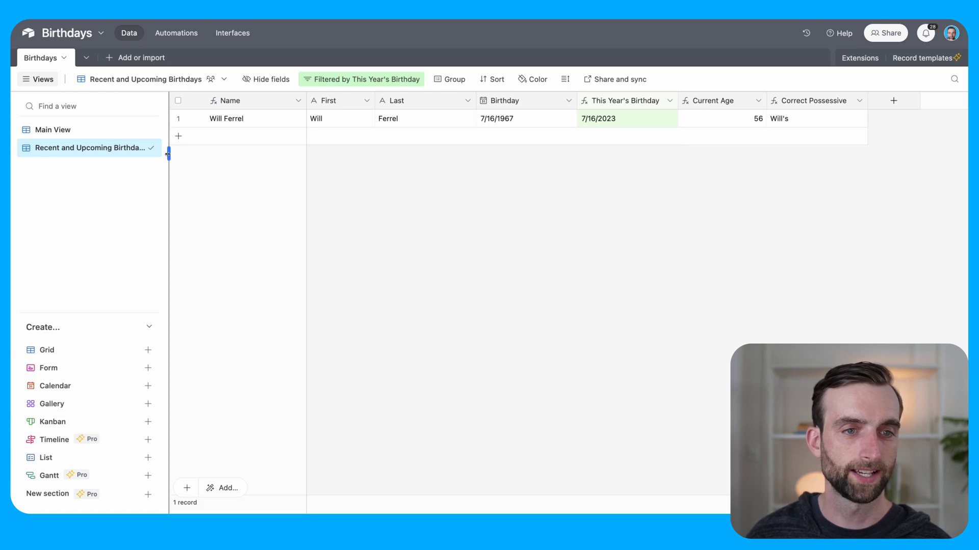
left_click_drag(168, 156, 190, 157)
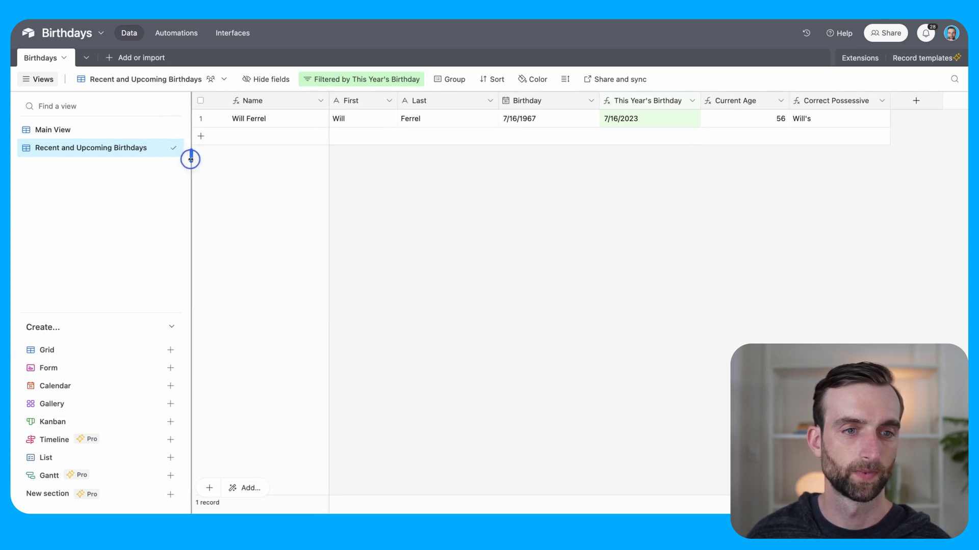
Step: Create a Calendar view placed by This Year's Birthday, showing the current month, July 2023
left_click(105, 386)
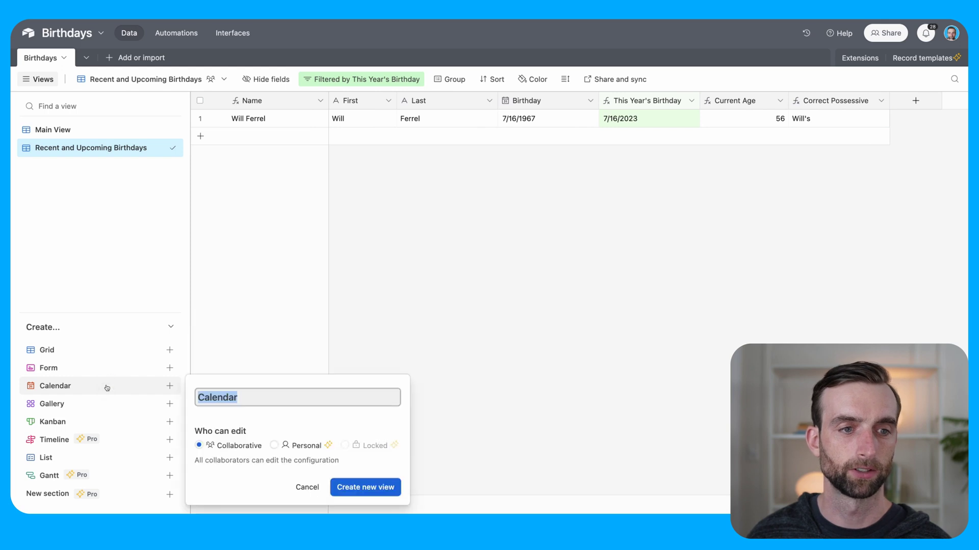
left_click(371, 488)
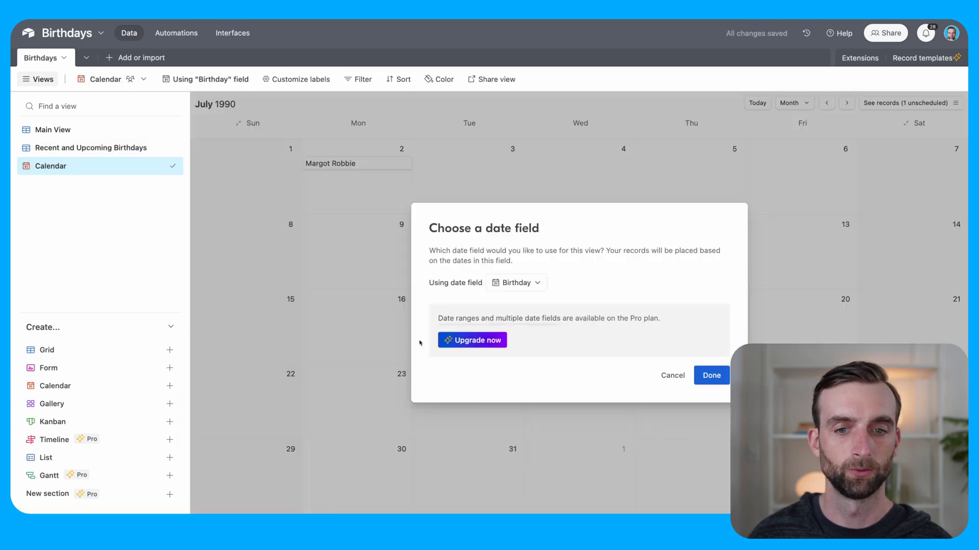
left_click(504, 285)
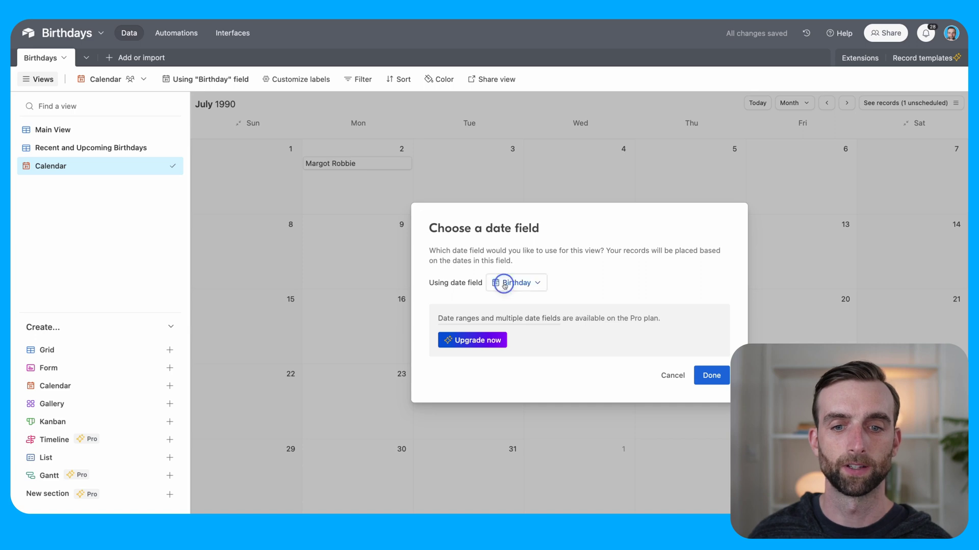
left_click(546, 337)
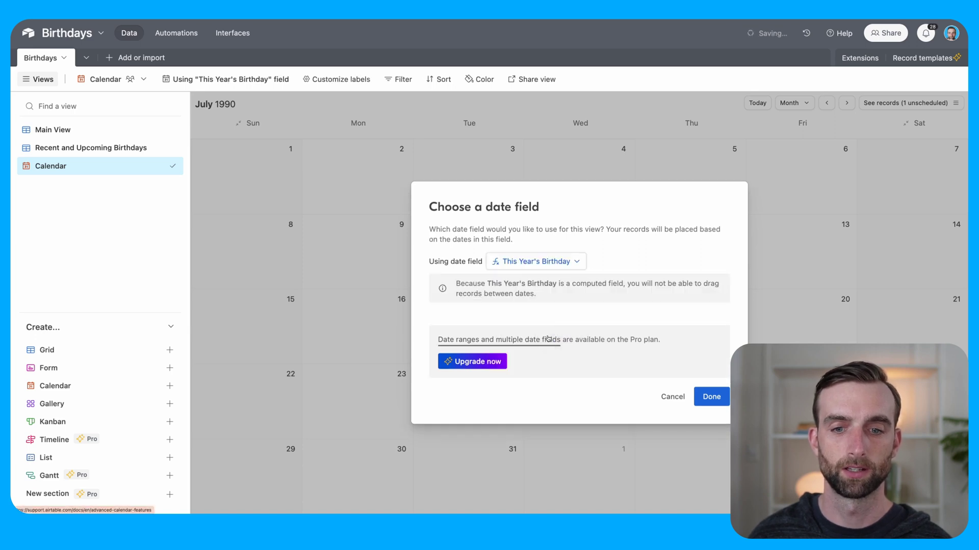
left_click(718, 401)
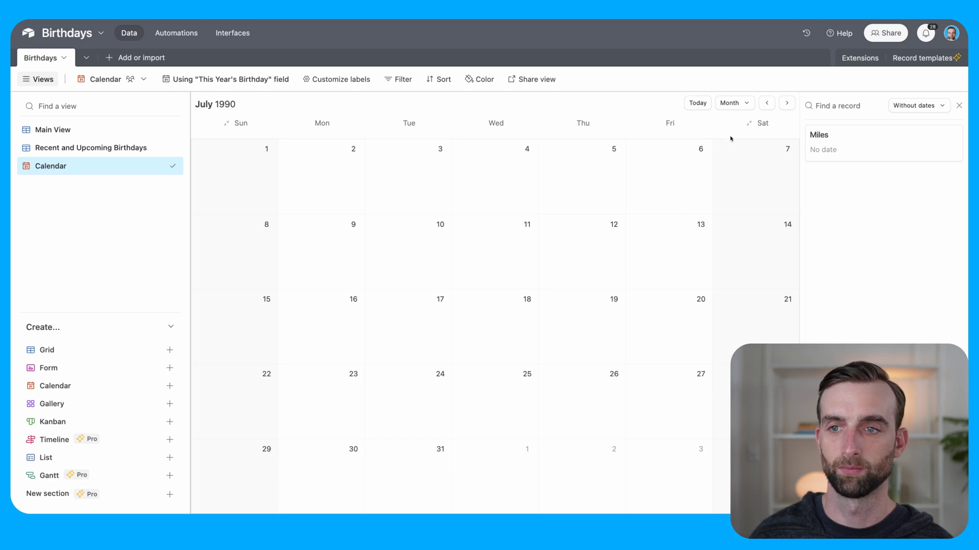
left_click(959, 106)
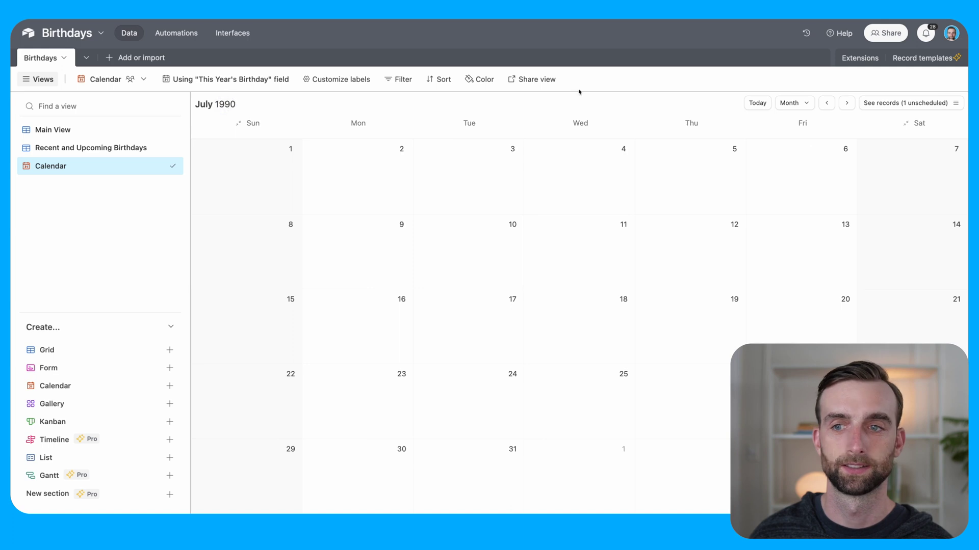
left_click(756, 103)
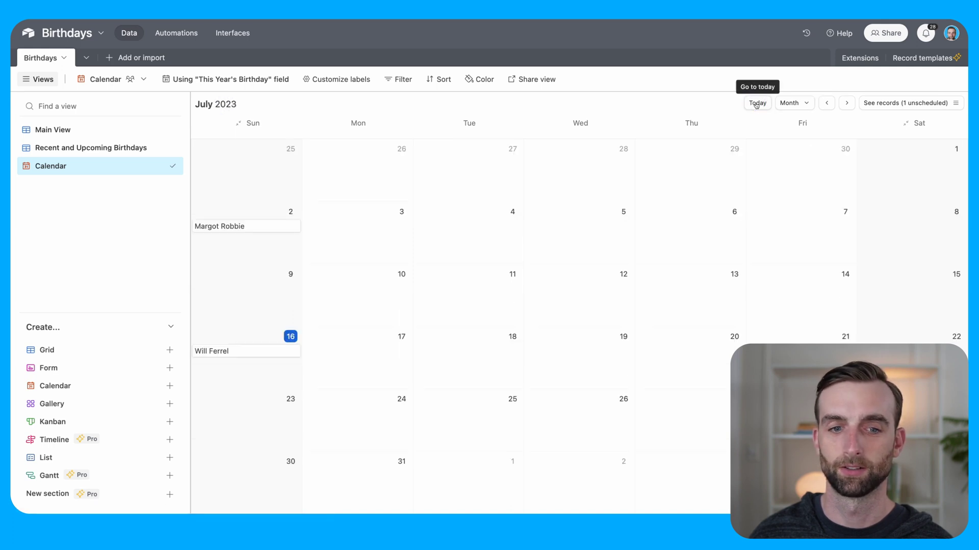